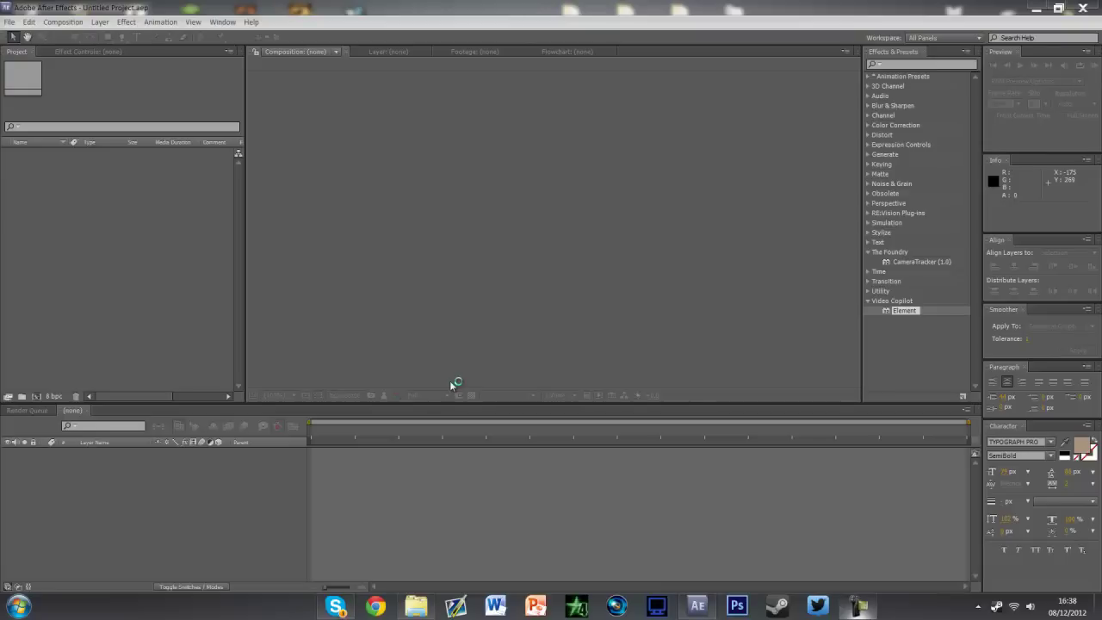
# Step: Create a new 1280 × 720 composition at 59.94 frames per second with a duration of 0;00;05;00
pyautogui.click(60, 22)
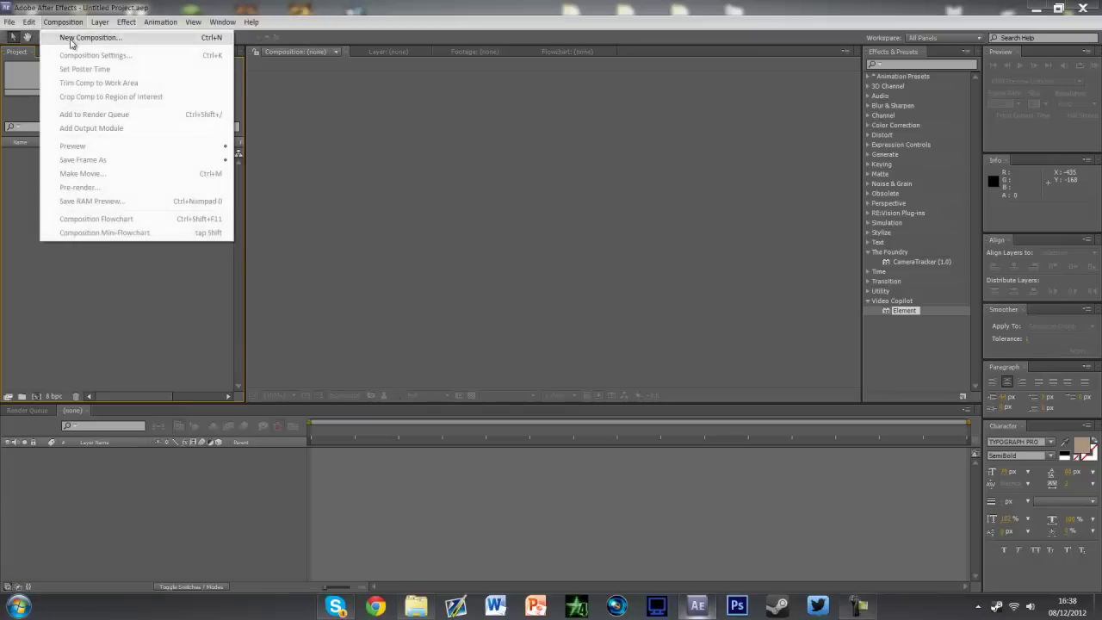
pyautogui.click(71, 39)
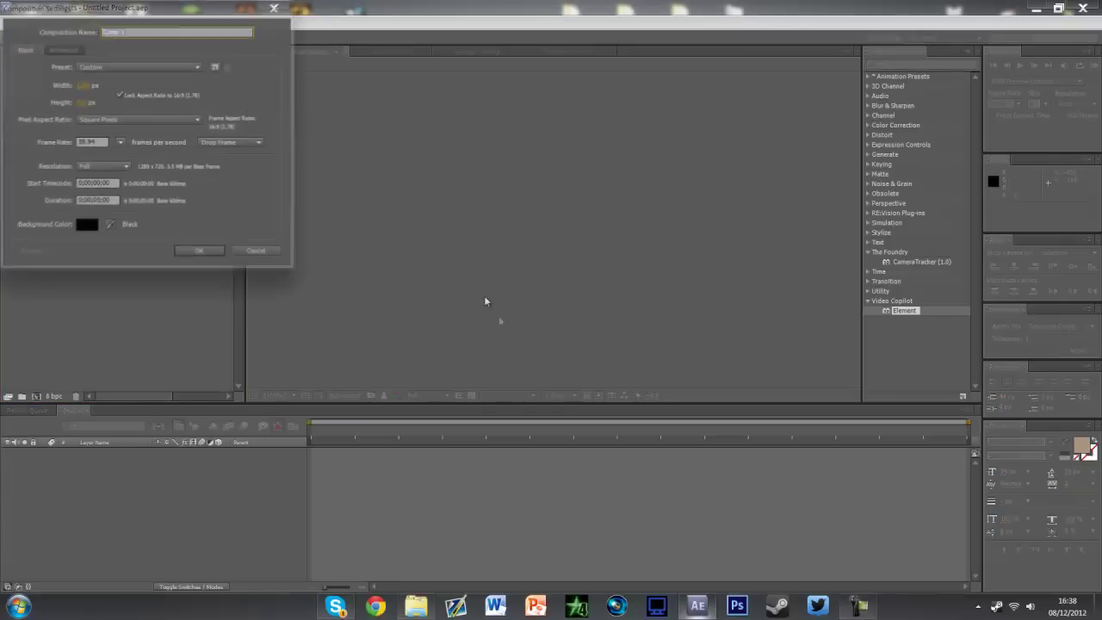
pyautogui.click(190, 252)
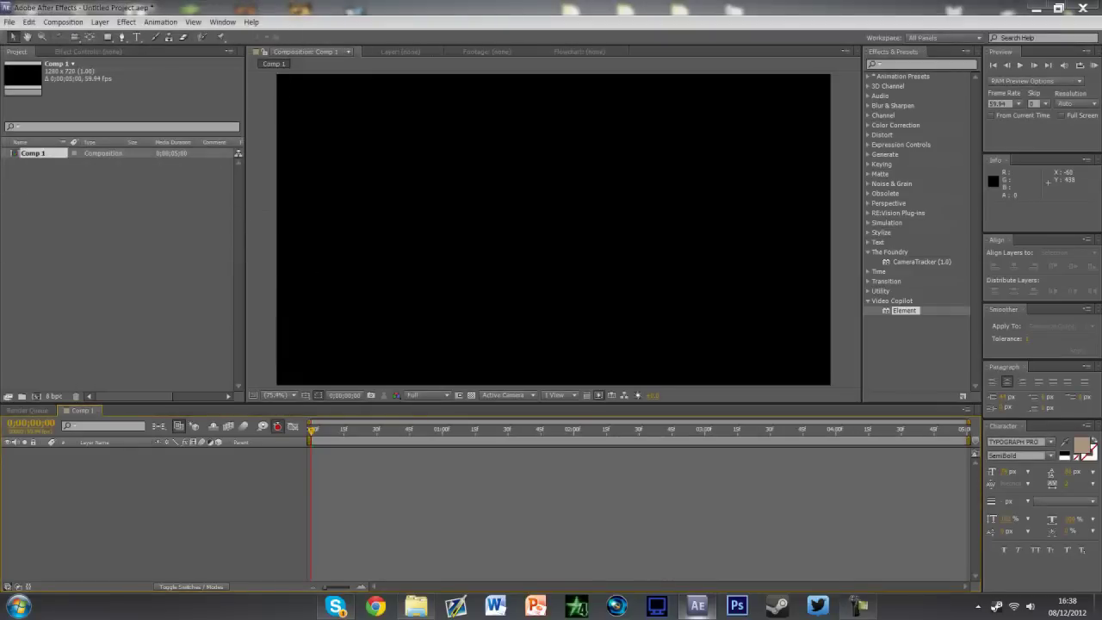
# Step: Import Terminal.mp4 into the project and add it as a layer in Comp 1, starting at the first frame
pyautogui.moveTo(130, 370); pyautogui.dragTo(206, 465)
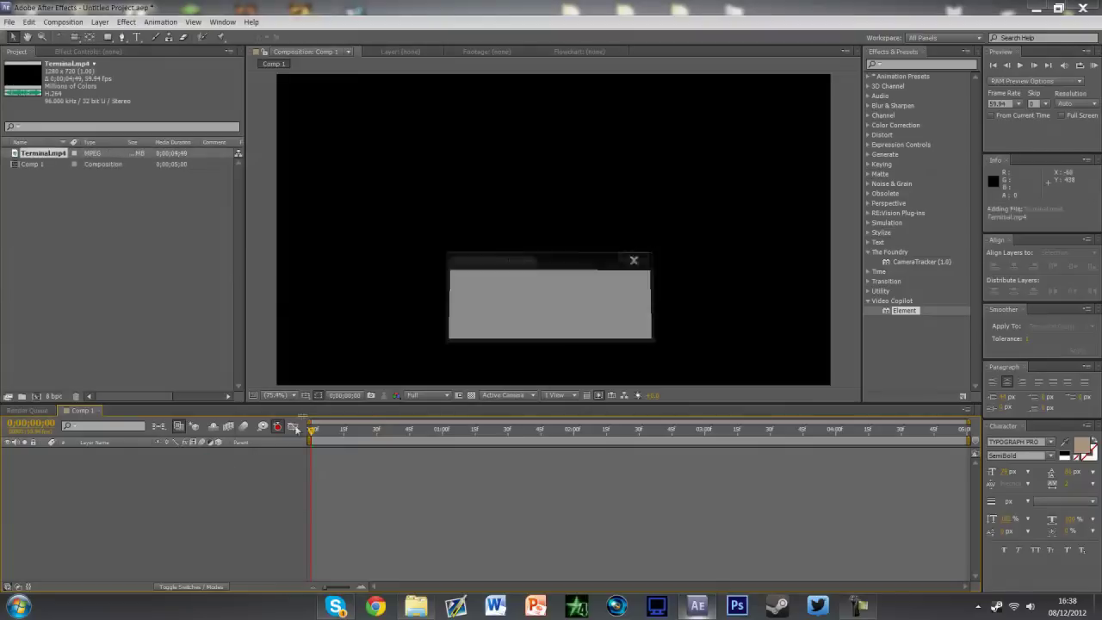
pyautogui.moveTo(38, 154); pyautogui.dragTo(287, 482)
pyautogui.moveTo(313, 433); pyautogui.dragTo(726, 421)
pyautogui.press('Home')
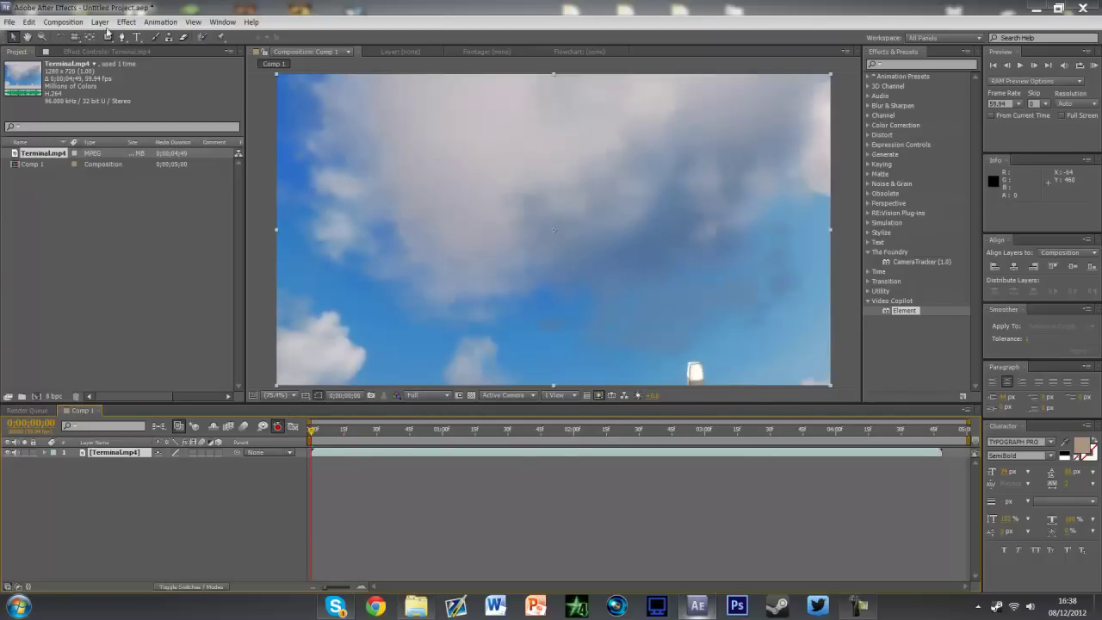
# Step: Set the composition duration to 0;00;04;00 and play through the footage from the start
pyautogui.click(62, 21)
pyautogui.click(108, 49)
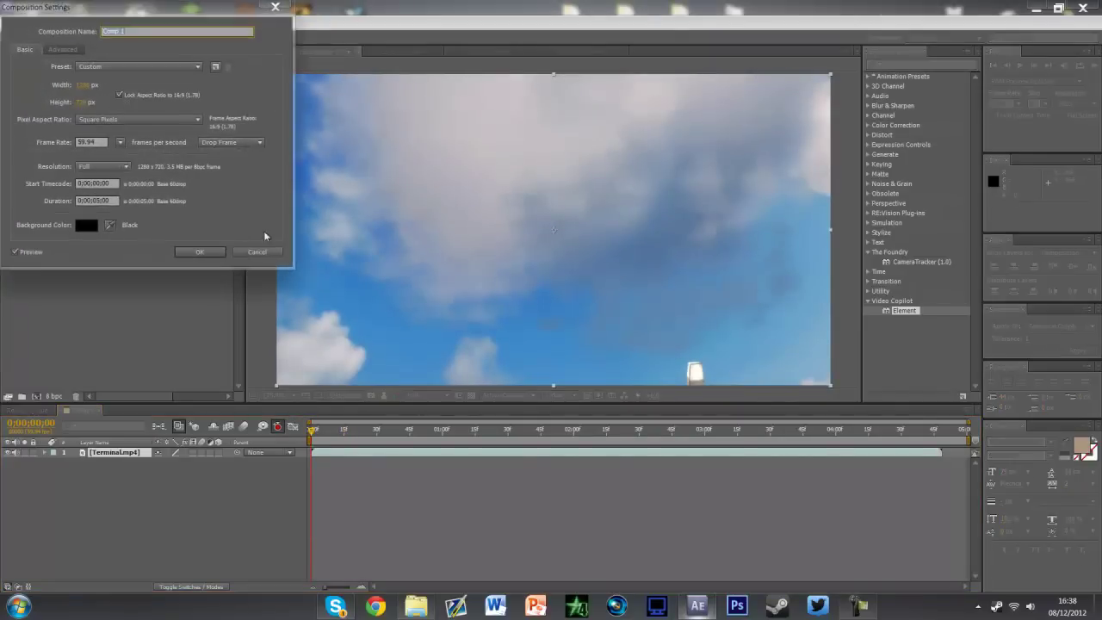
pyautogui.click(105, 203)
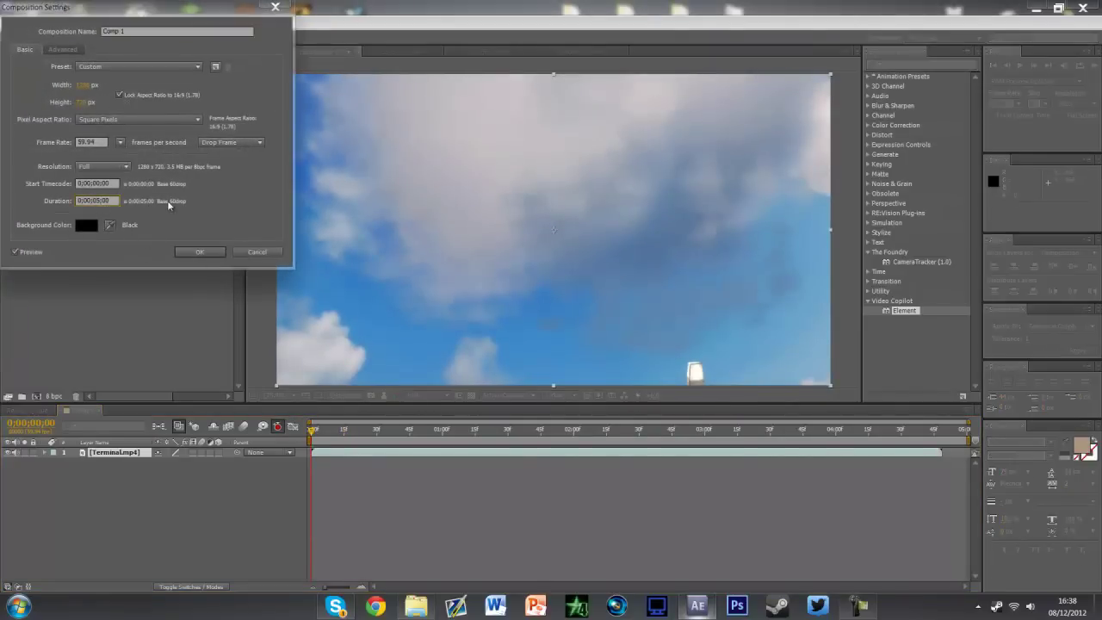
pyautogui.press('Return')
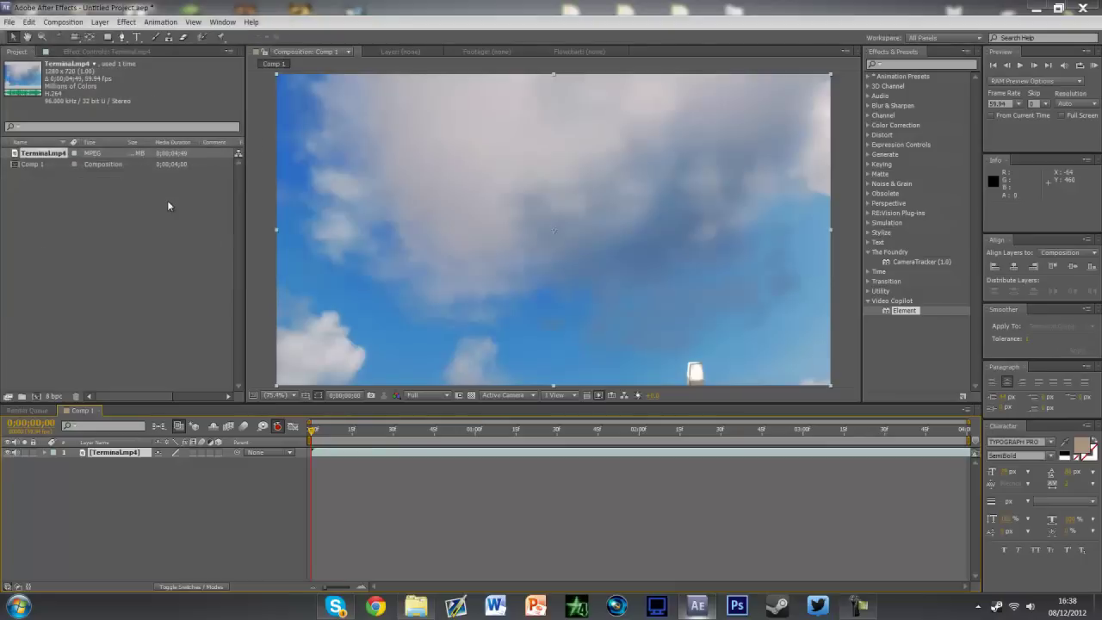
pyautogui.moveTo(323, 432); pyautogui.dragTo(323, 408)
pyautogui.press('space')
pyautogui.press('Home')
# Step: Apply the CameraTracker effect to the Terminal.mp4 layer and track its features, checking the tracks across the clip
pyautogui.moveTo(909, 259); pyautogui.dragTo(603, 259)
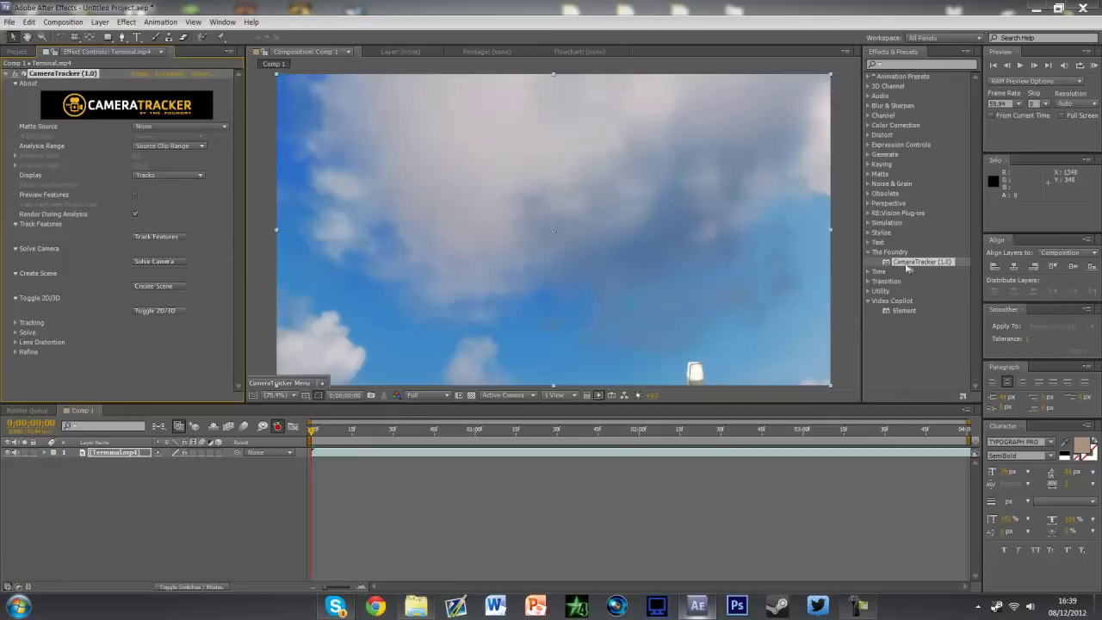
pyautogui.click(172, 237)
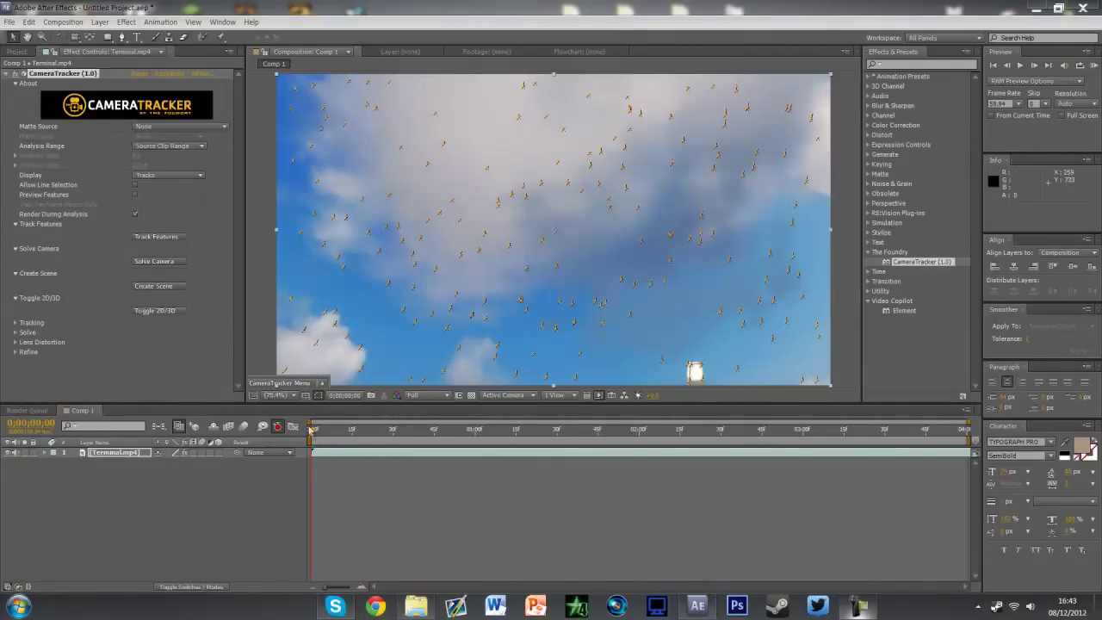
pyautogui.moveTo(312, 429); pyautogui.dragTo(966, 405)
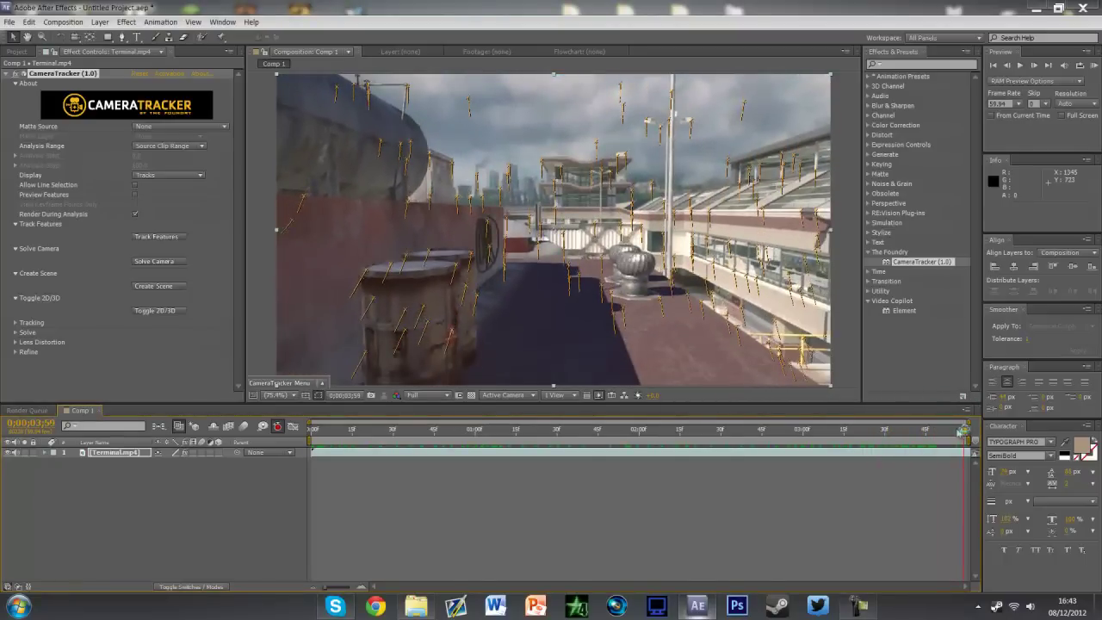
pyautogui.moveTo(966, 433); pyautogui.dragTo(291, 428)
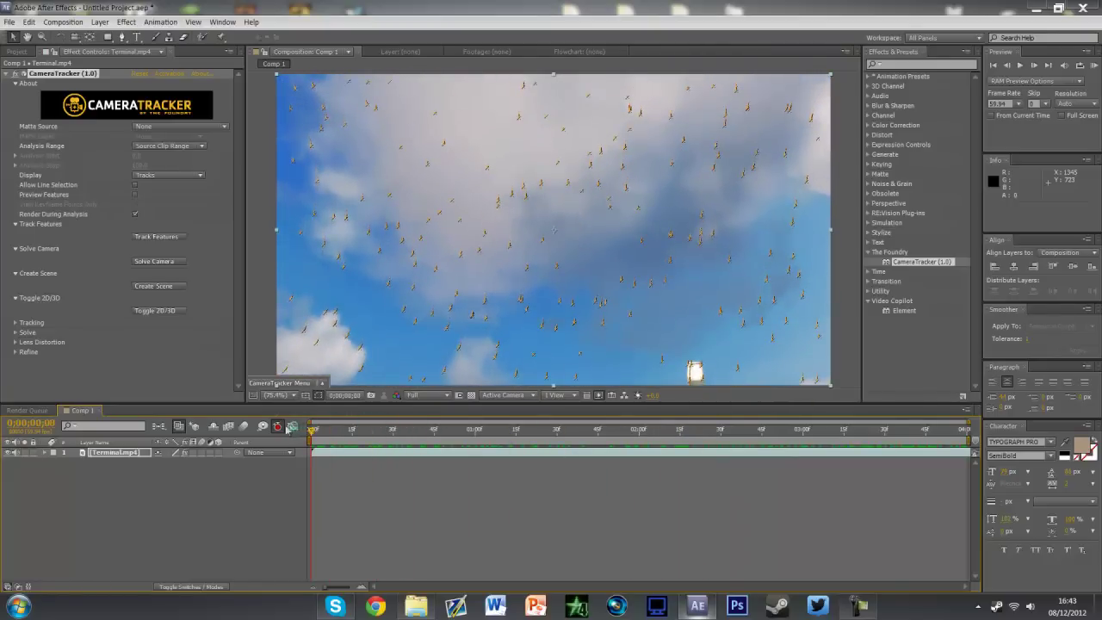
# Step: Solve the camera from the tracked features and review the solved track points along the clip
pyautogui.click(174, 263)
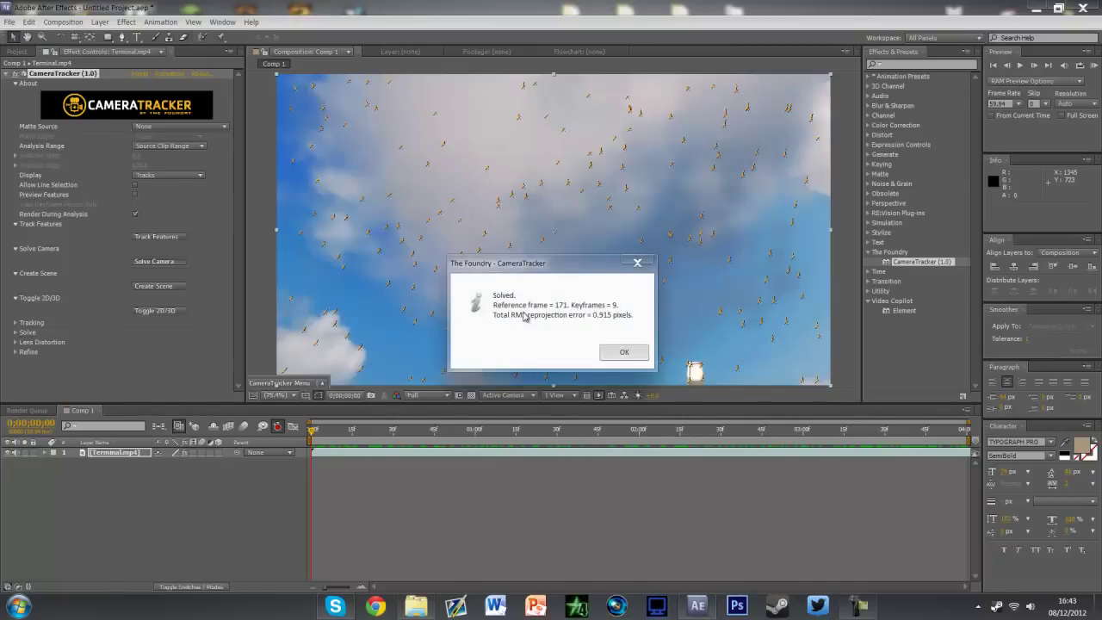
pyautogui.click(623, 352)
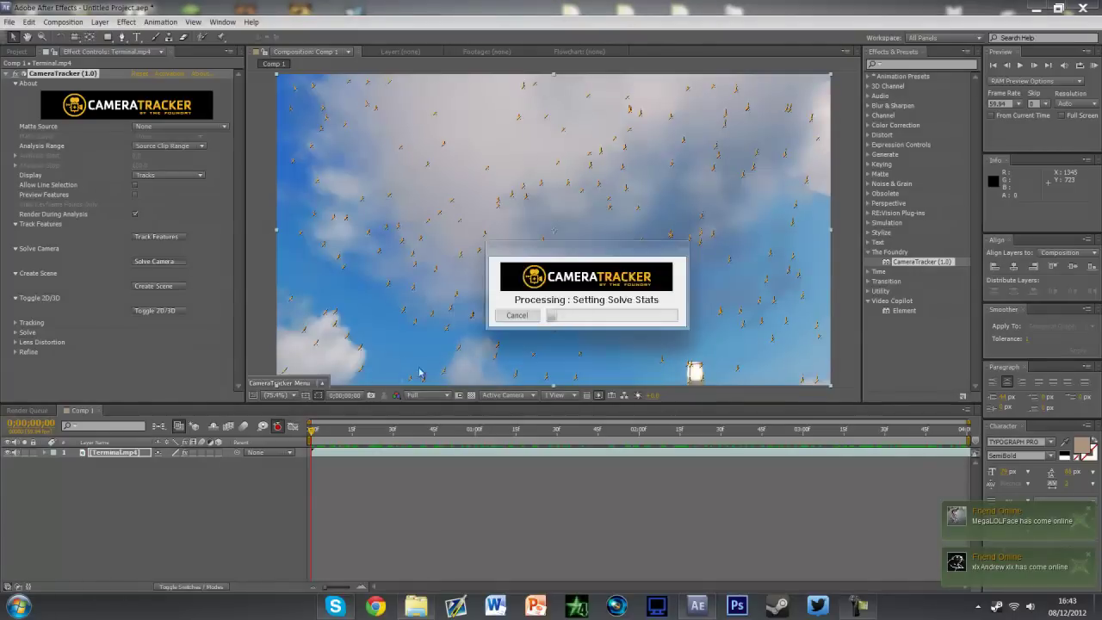
pyautogui.moveTo(316, 431); pyautogui.dragTo(997, 402)
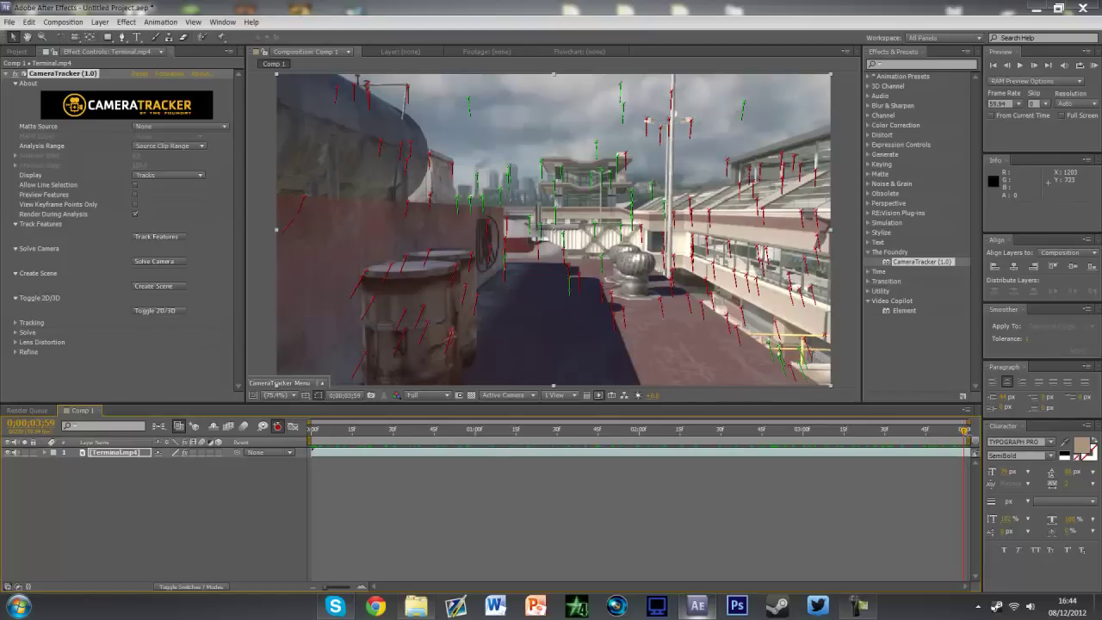
pyautogui.moveTo(963, 439); pyautogui.dragTo(351, 430)
pyautogui.press('KP_0')
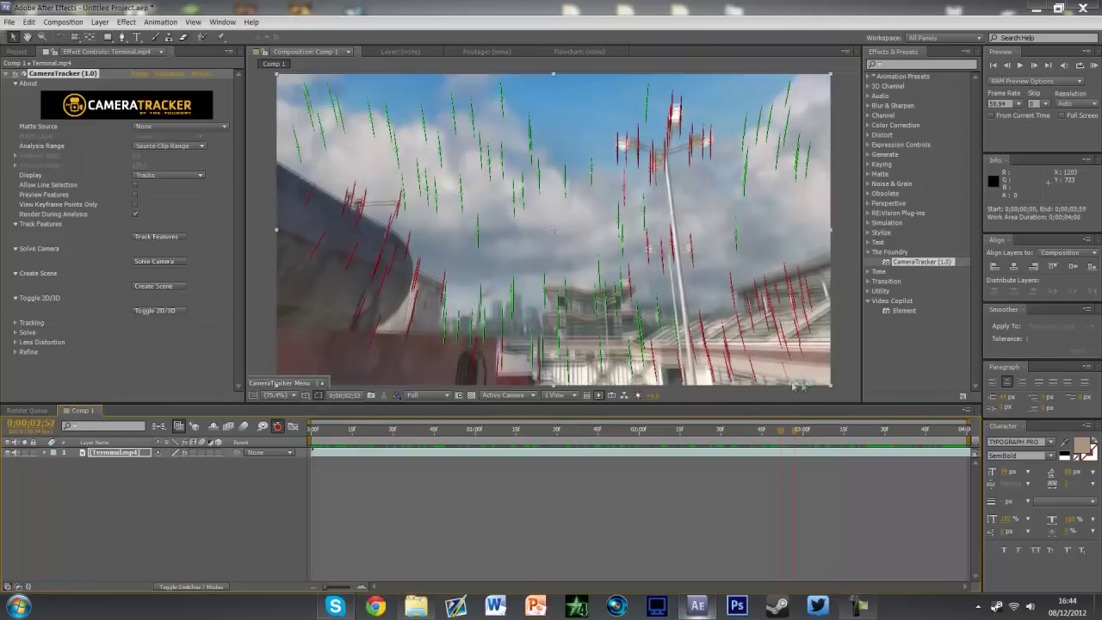
pyautogui.moveTo(884, 429); pyautogui.dragTo(730, 398)
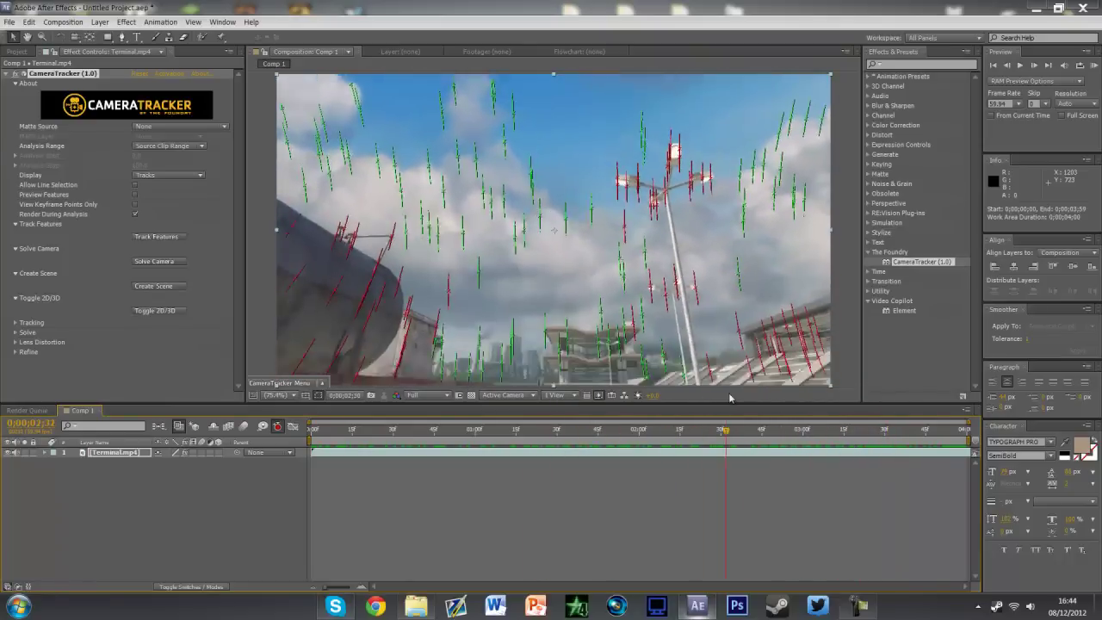
pyautogui.press('space')
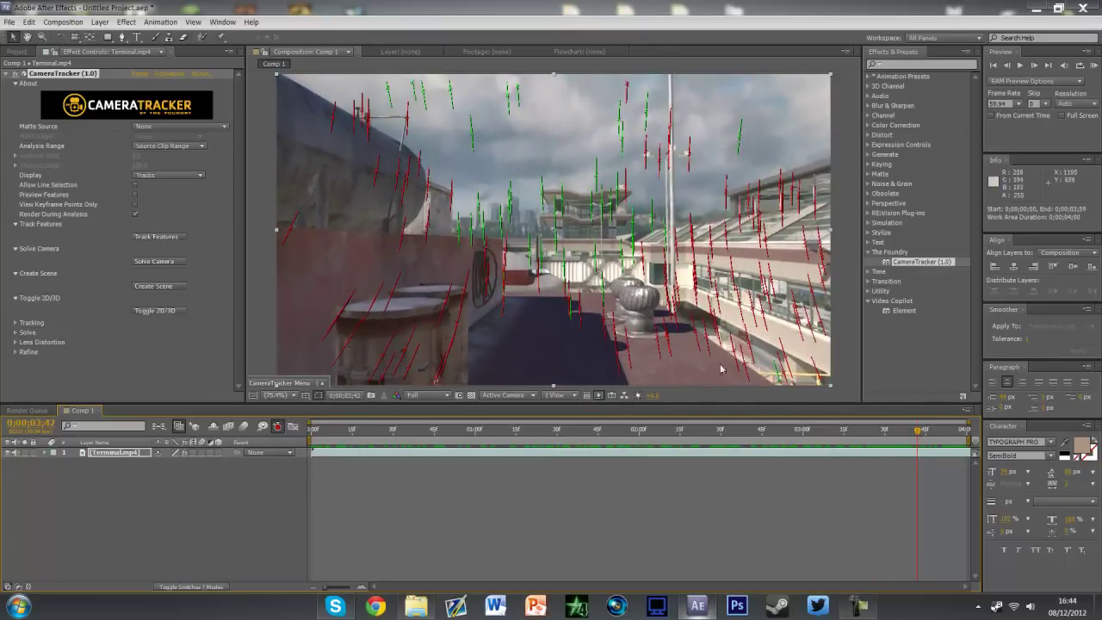
# Step: At 0;00;03;55, set the ground plane origin to the track point on the distant tower's roof corner
pyautogui.moveTo(918, 430); pyautogui.dragTo(952, 439)
pyautogui.moveTo(602, 267)
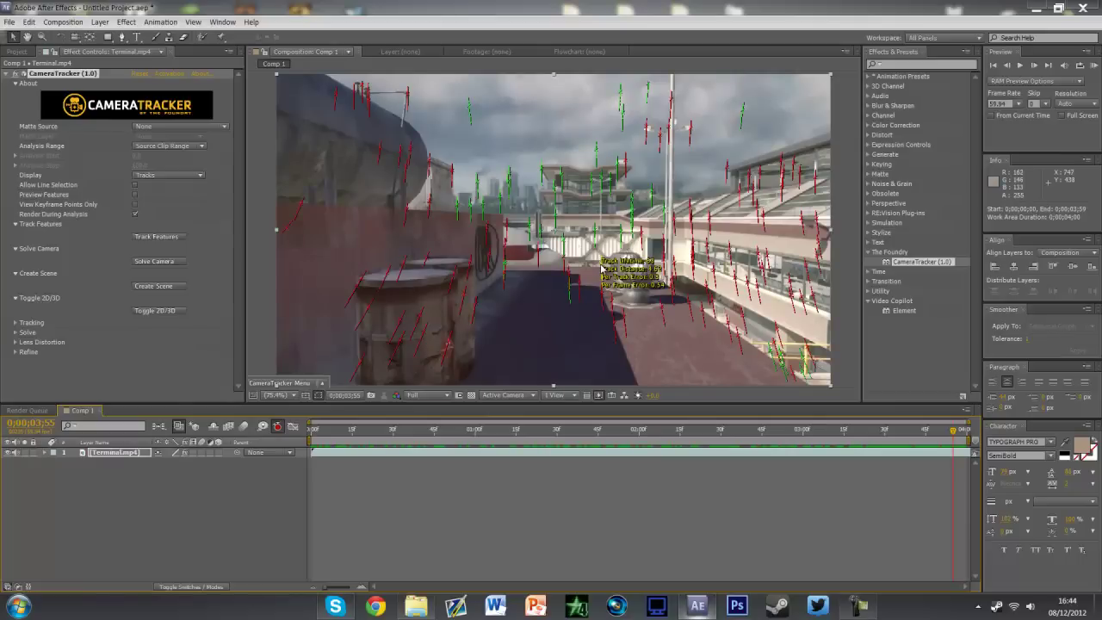
pyautogui.moveTo(543, 175)
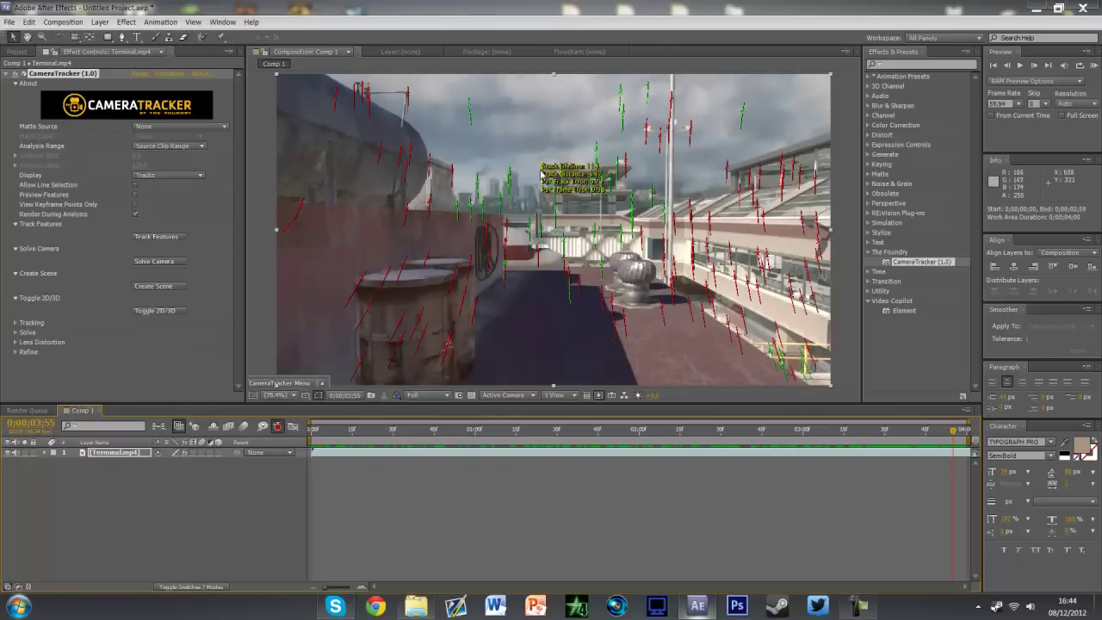
pyautogui.moveTo(469, 113)
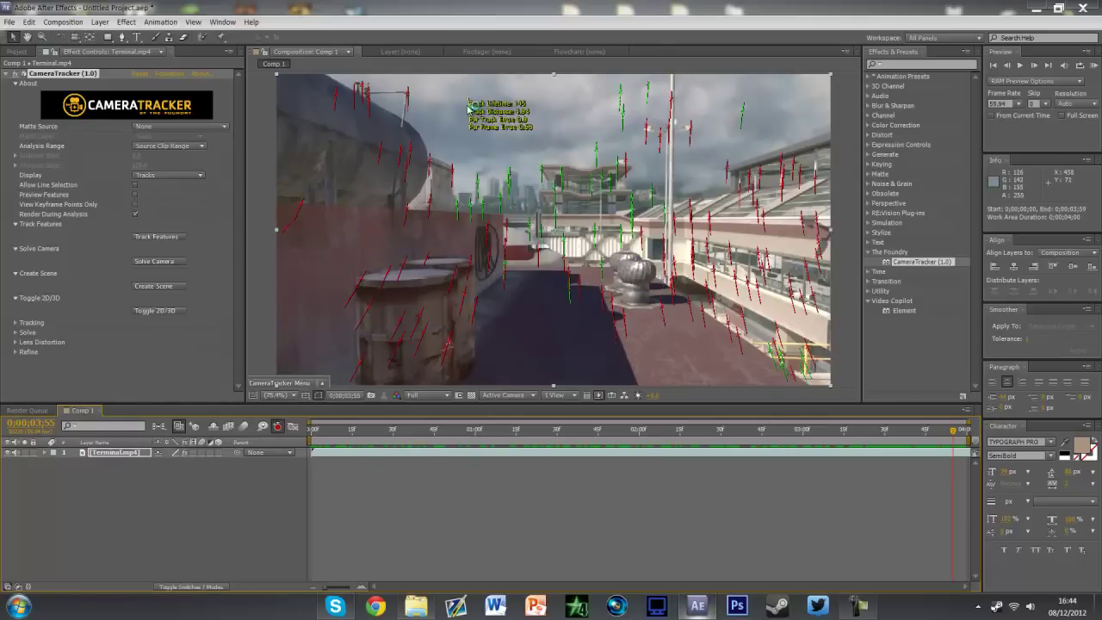
pyautogui.click(542, 172)
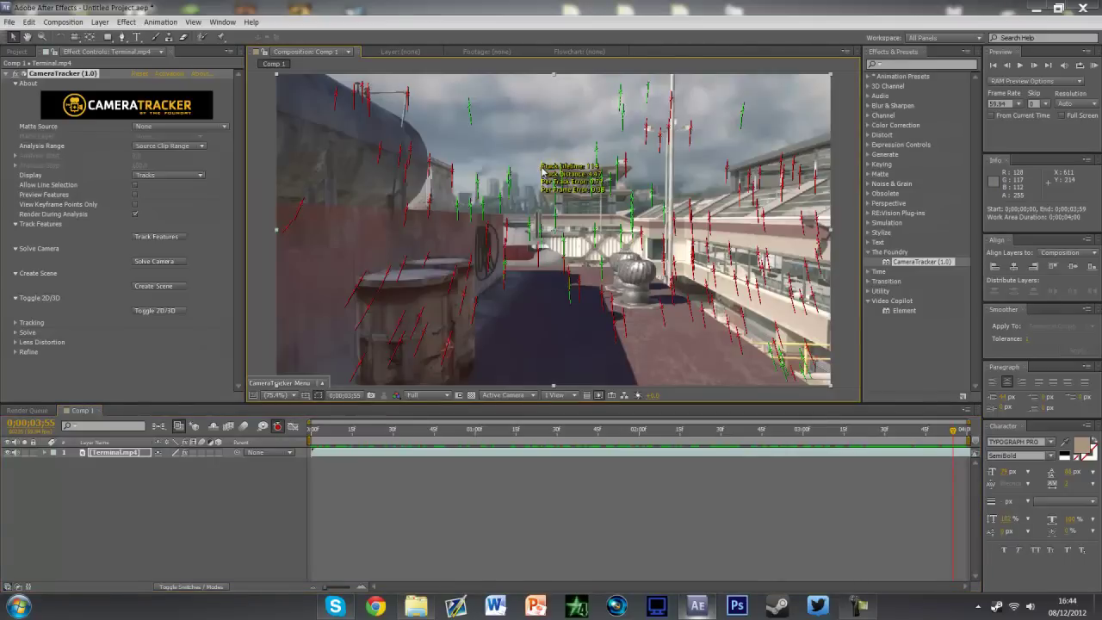
pyautogui.rightClick(542, 172)
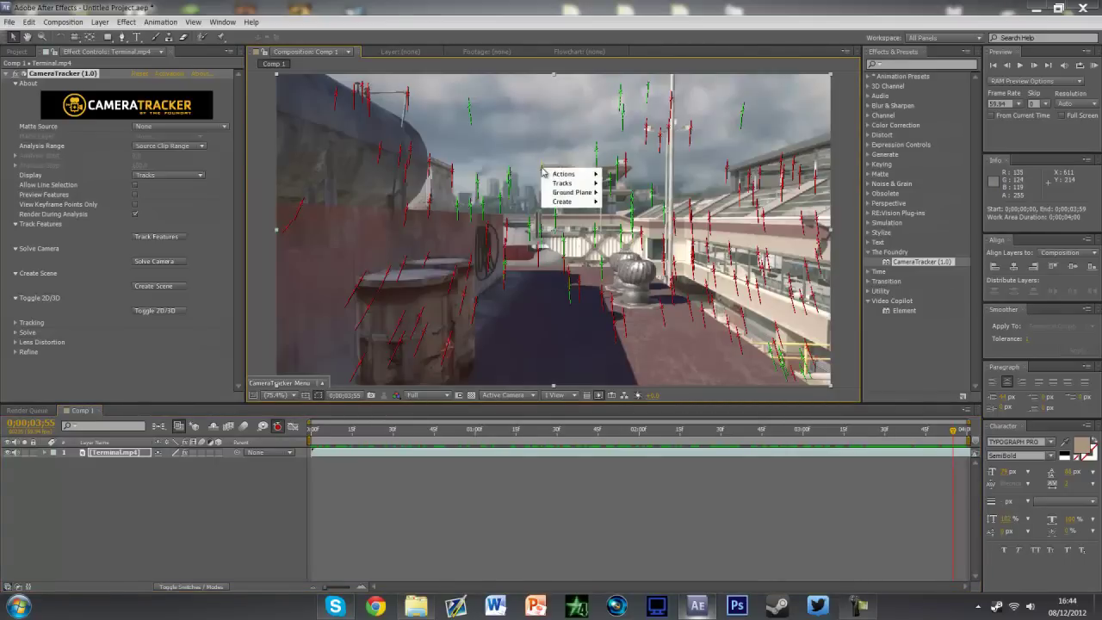
pyautogui.moveTo(593, 199)
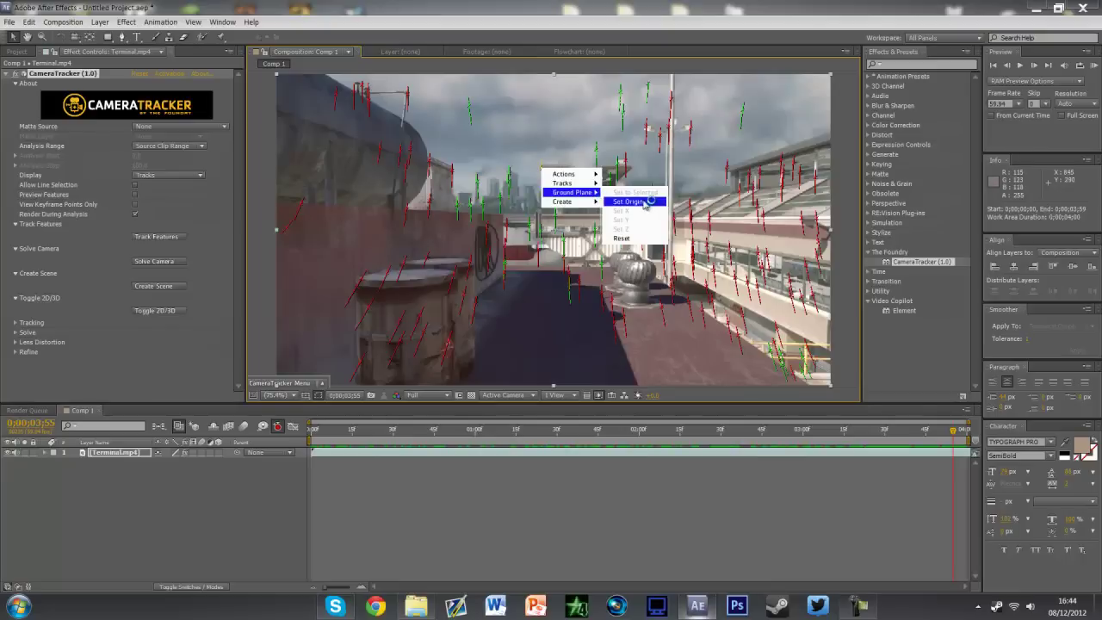
pyautogui.click(628, 201)
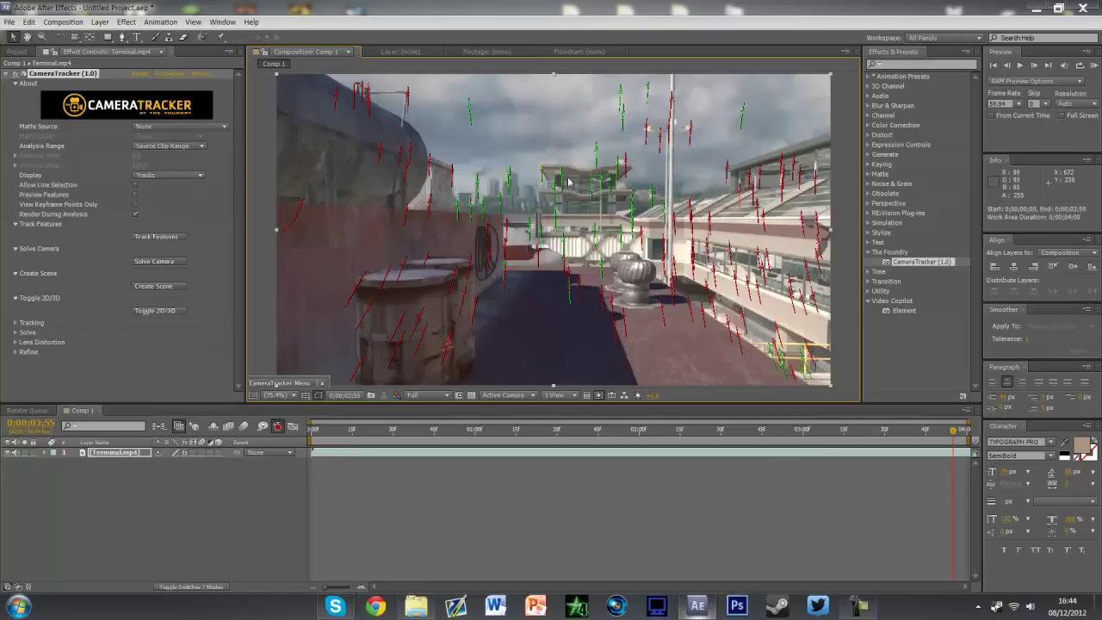
# Step: Examine the track points from the clip's start to 0;00;03;46 at different magnifications, and fit the frame back in the viewer
pyautogui.moveTo(953, 428); pyautogui.dragTo(431, 424)
pyautogui.press('KP_0')
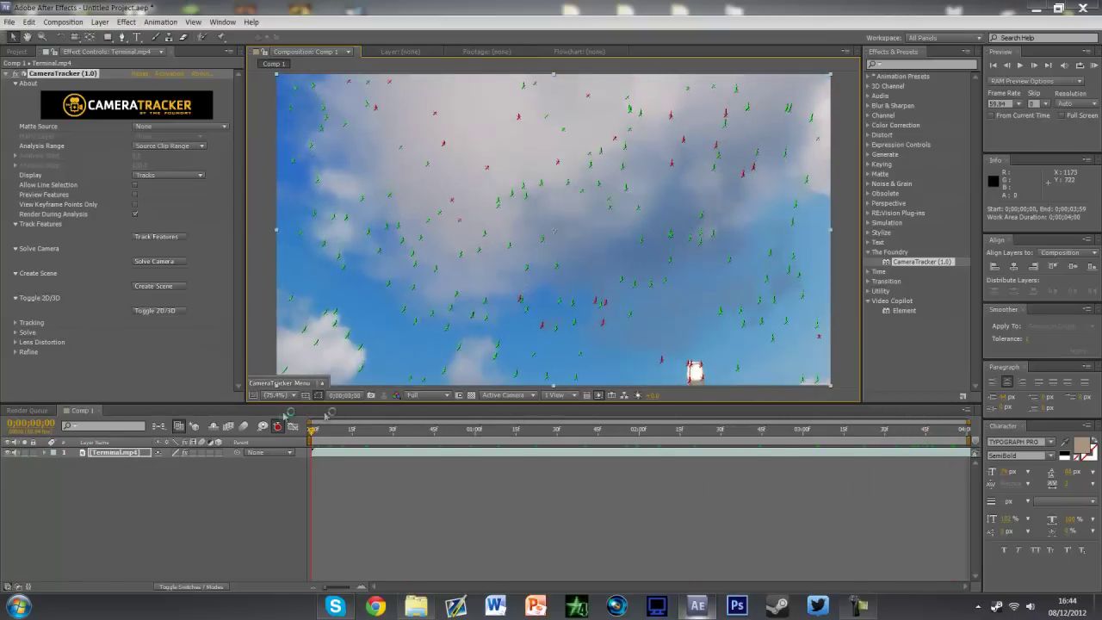
pyautogui.scroll(-8, 632, 278)
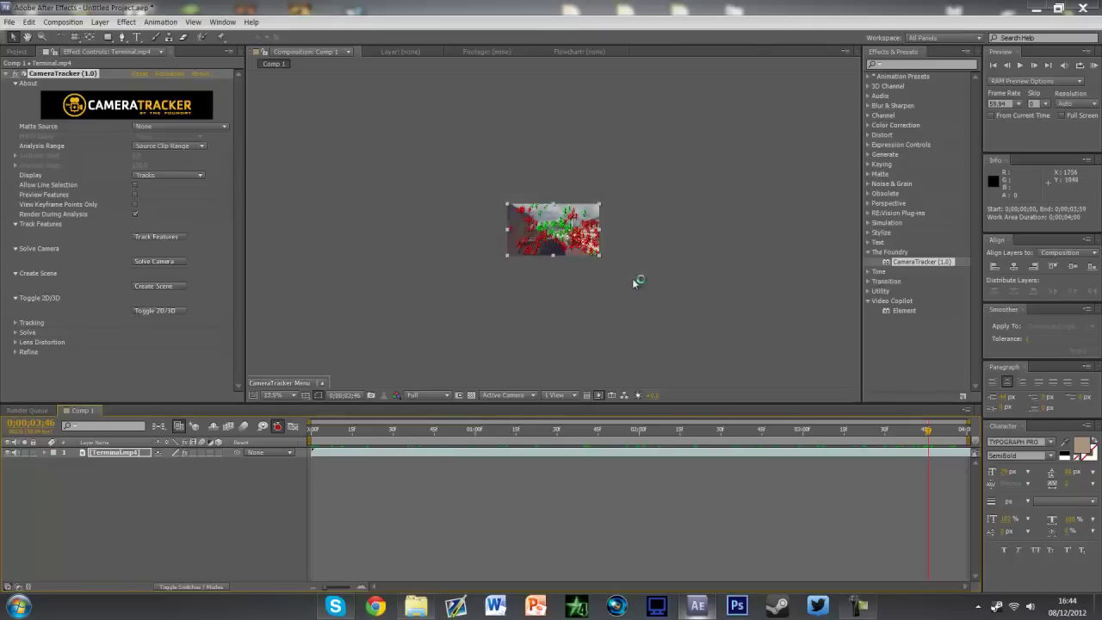
pyautogui.press('.')
pyautogui.press('.')
pyautogui.press('.')
pyautogui.press('.')
pyautogui.press('.')
pyautogui.press('.')
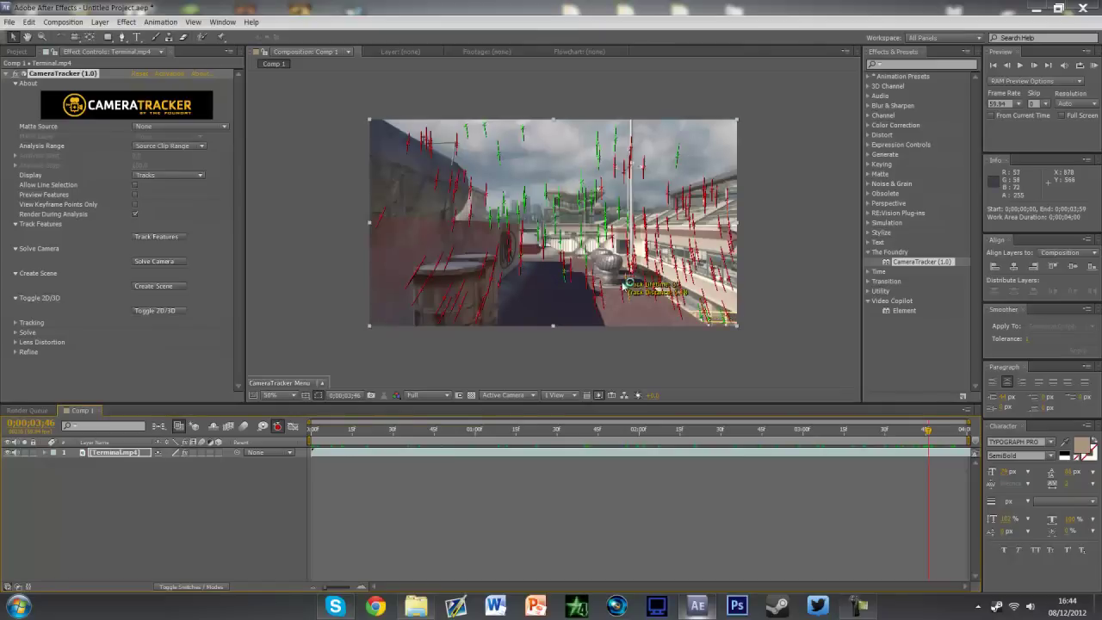
pyautogui.press('.')
pyautogui.press('.')
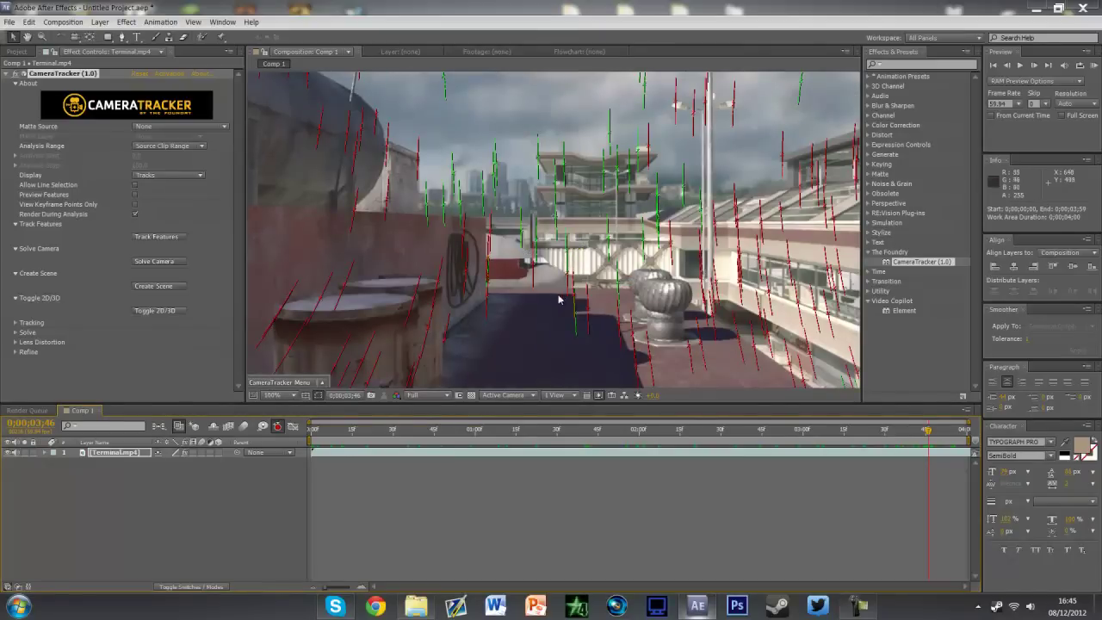
pyautogui.scroll(-1, 517, 319)
pyautogui.scroll(1, 499, 323)
pyautogui.click(273, 395)
pyautogui.click(307, 183)
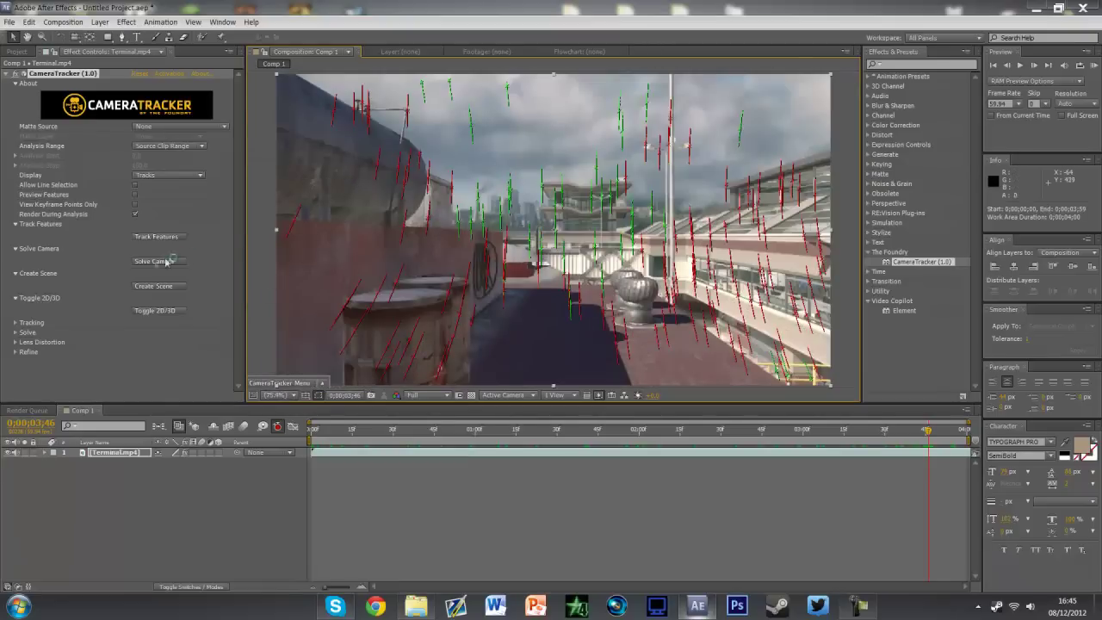
# Step: Create the CameraTracker scene with its camera and null, and check the null against the tower in nearby frames
pyautogui.click(158, 287)
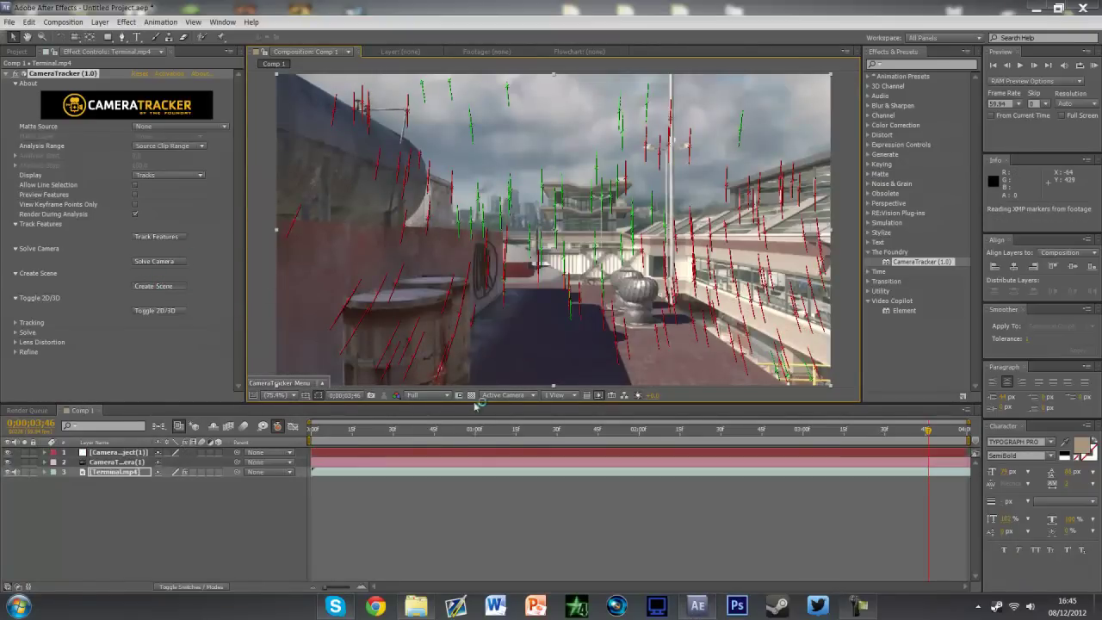
pyautogui.moveTo(927, 428); pyautogui.dragTo(898, 429)
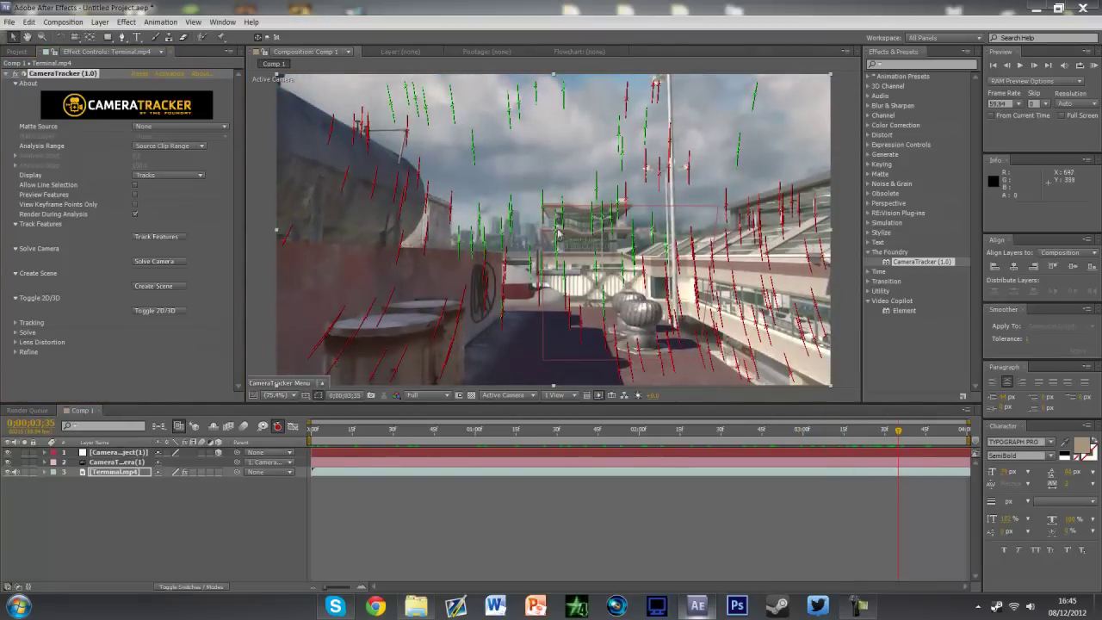
pyautogui.moveTo(900, 439)
pyautogui.mouseDown()
pyautogui.moveTo(640, 437)
pyautogui.moveTo(917, 441)
pyautogui.mouseUp()
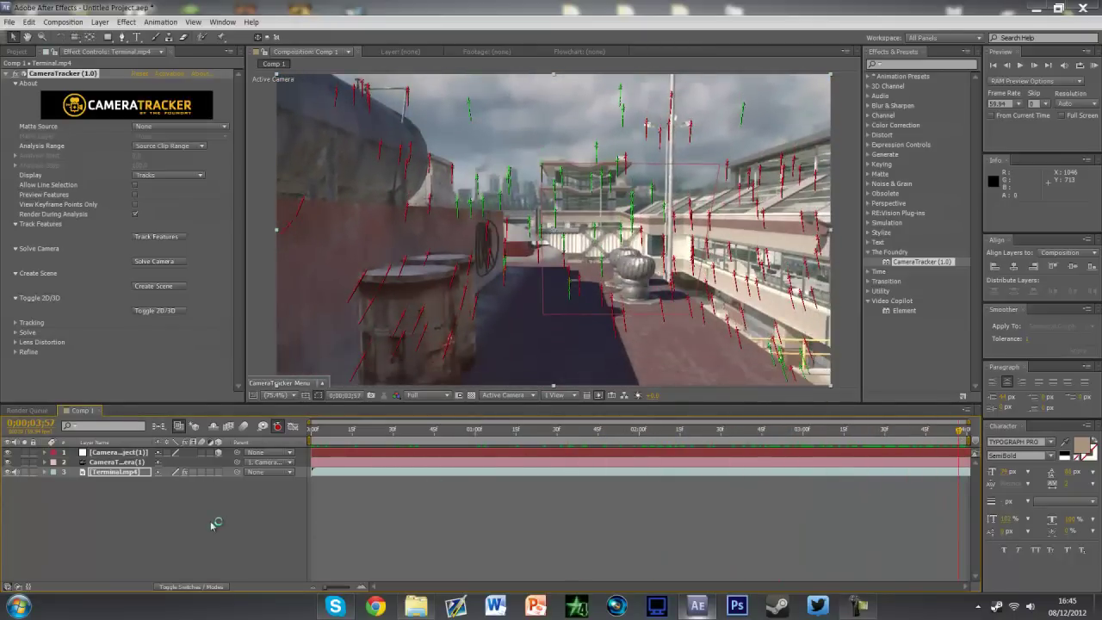
# Step: Create a black solid layer at composition size and apply the Element effect to it
pyautogui.rightClick(148, 505)
pyautogui.moveTo(212, 384)
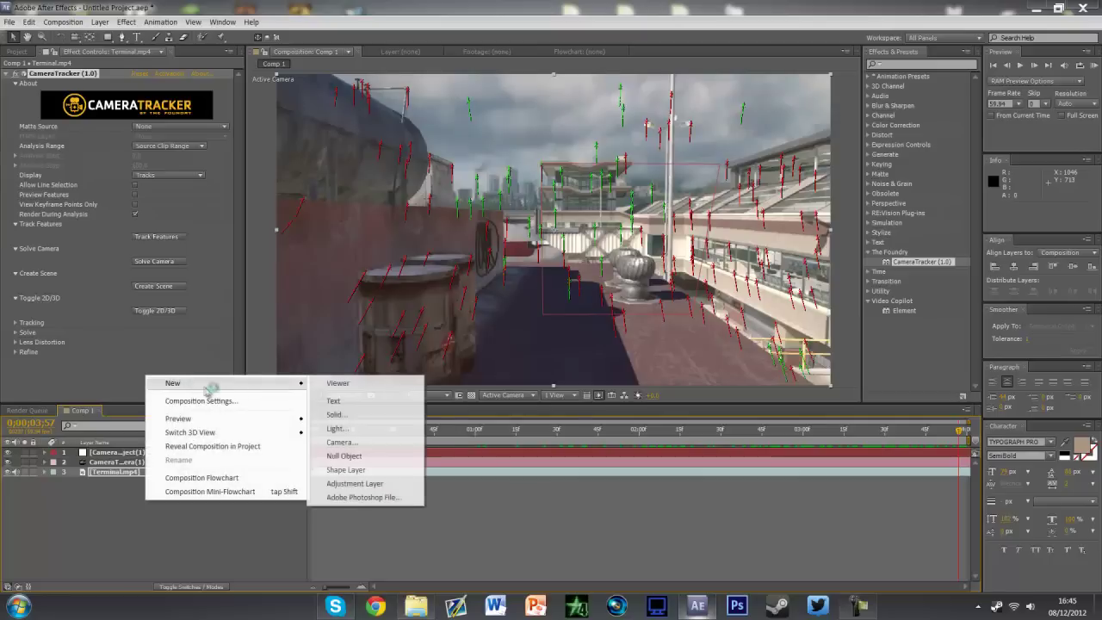
pyautogui.click(348, 416)
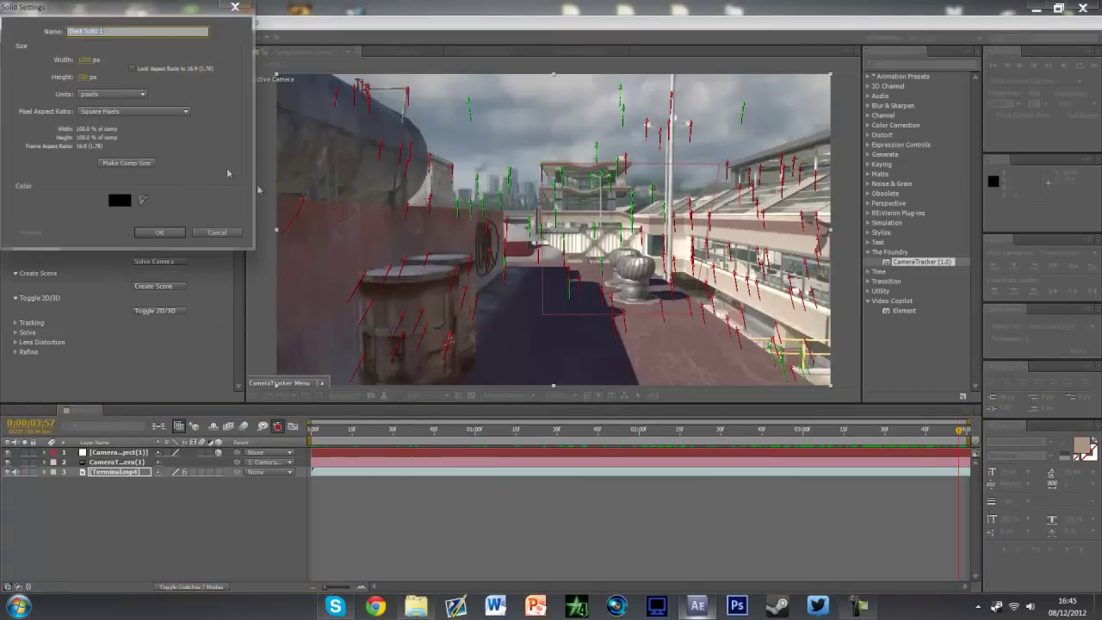
pyautogui.click(152, 233)
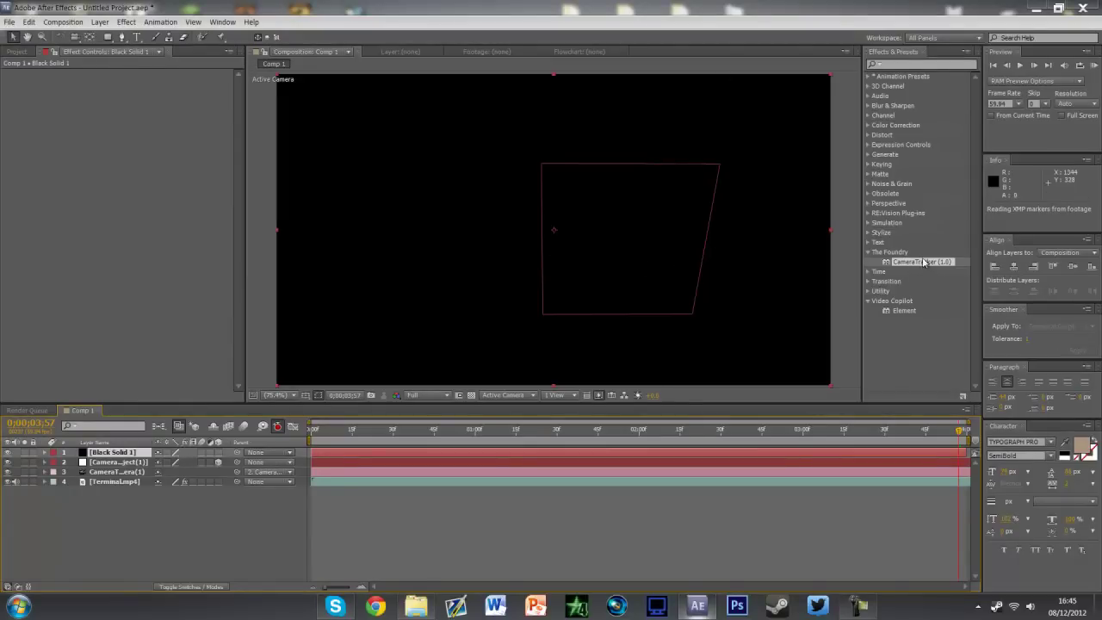
pyautogui.click(906, 310)
pyautogui.moveTo(916, 314); pyautogui.dragTo(482, 263)
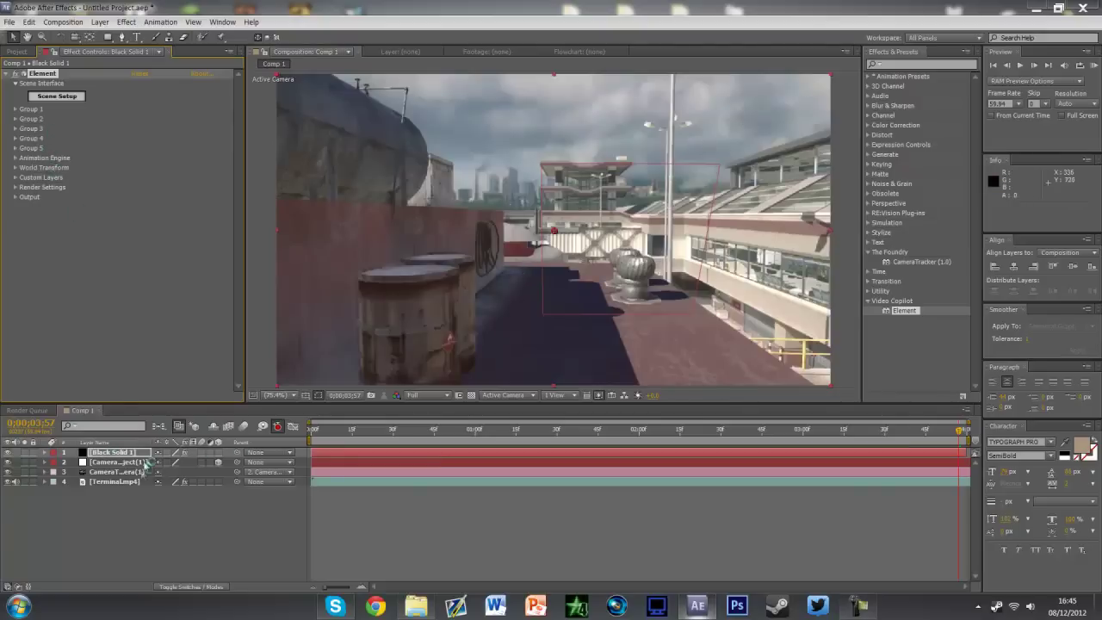
# Step: Add a text layer reading "Tutorial" and place it in the sky above the distant tower
pyautogui.rightClick(112, 508)
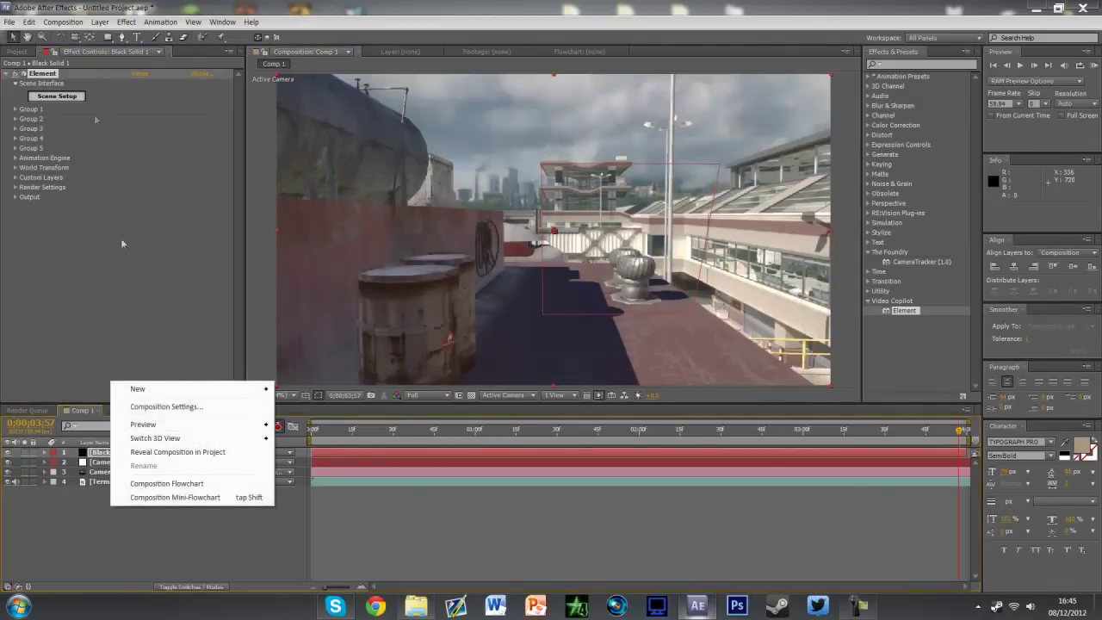
pyautogui.click(137, 37)
pyautogui.click(472, 191)
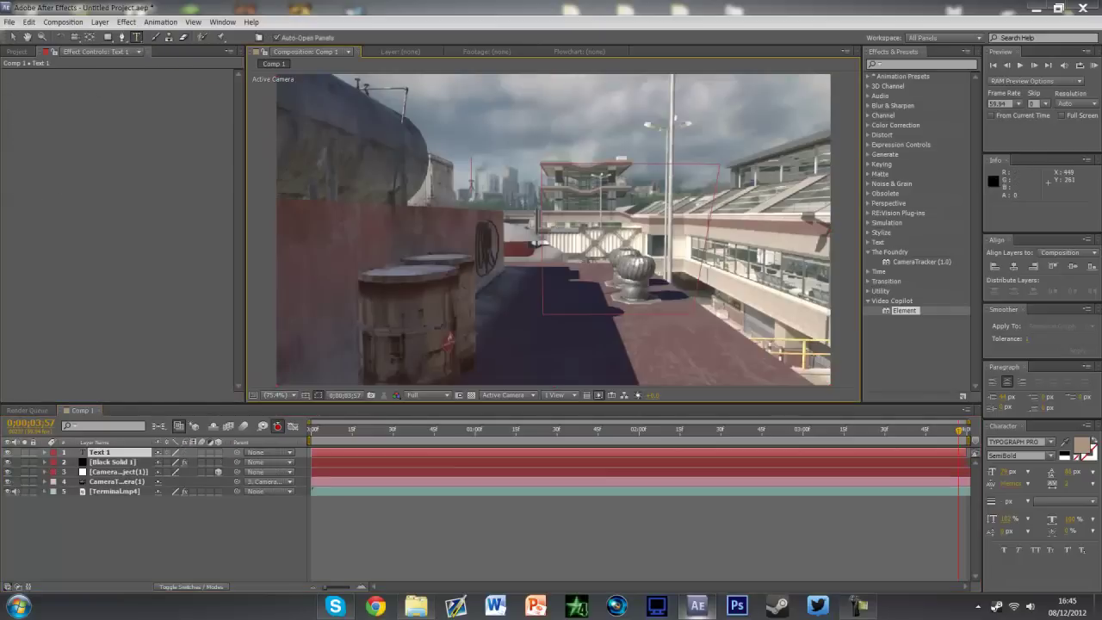
pyautogui.write('Tutorial')
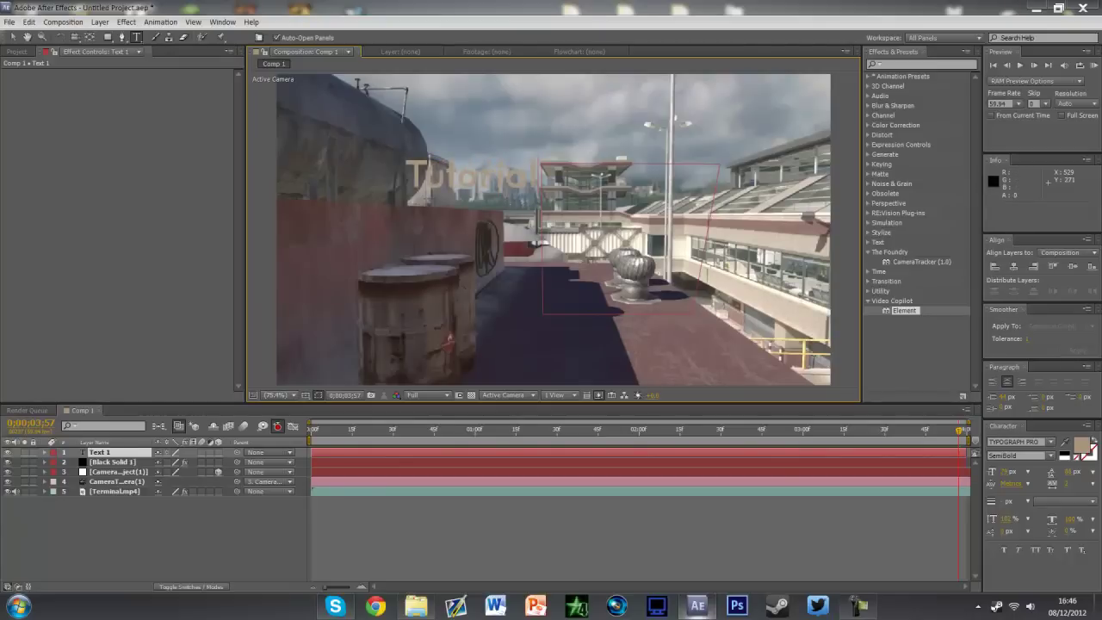
pyautogui.moveTo(524, 174); pyautogui.dragTo(408, 180)
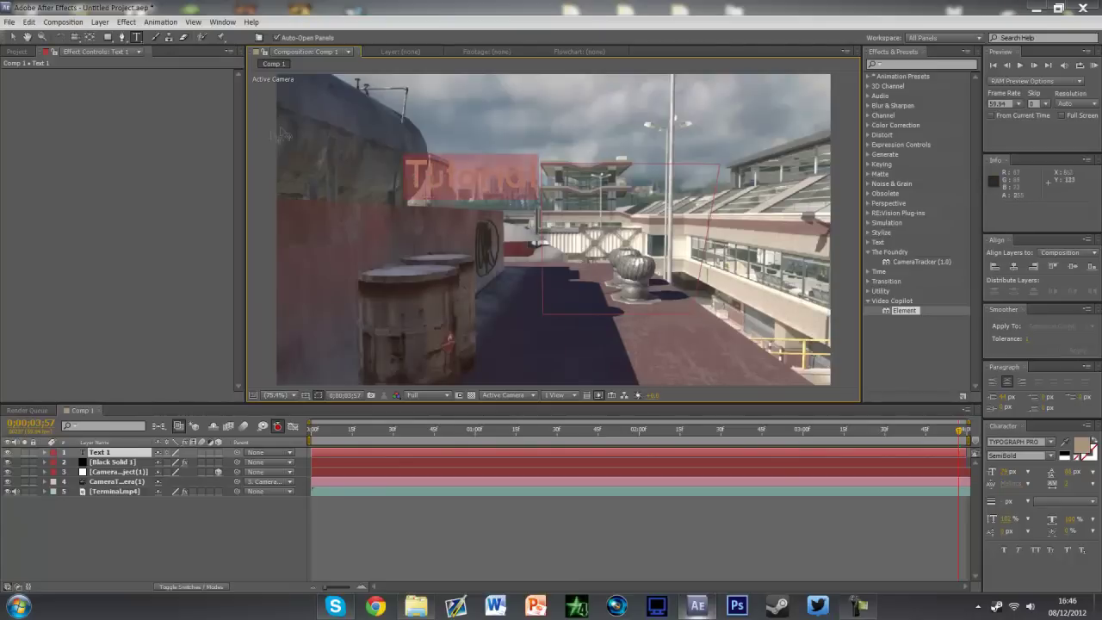
pyautogui.press('KP_Enter')
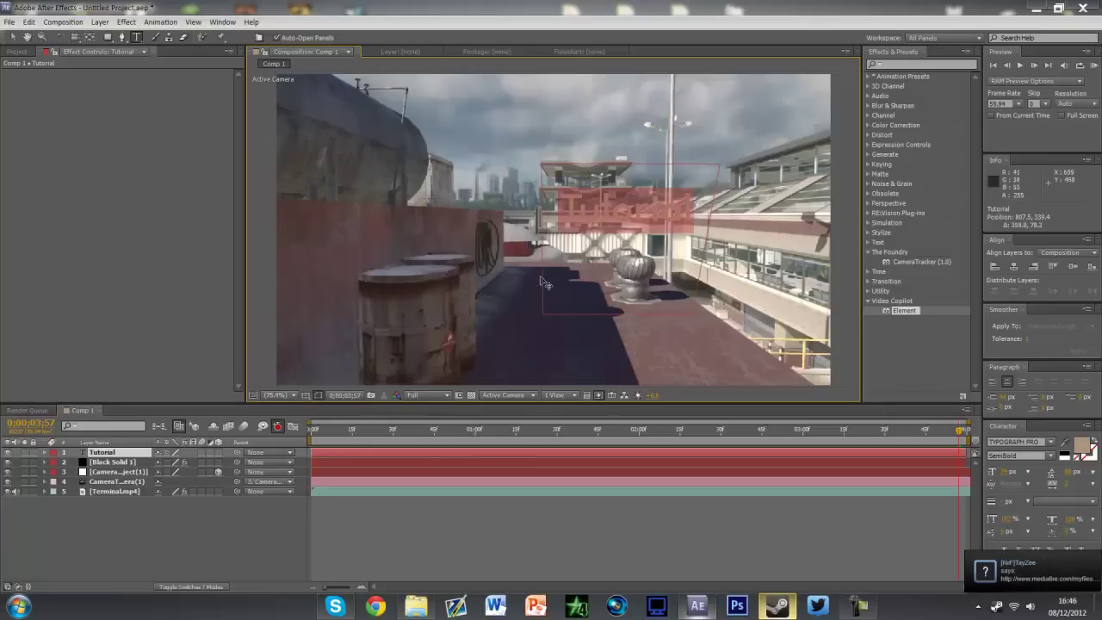
pyautogui.moveTo(568, 287); pyautogui.dragTo(555, 208)
pyautogui.moveTo(631, 140); pyautogui.dragTo(629, 131)
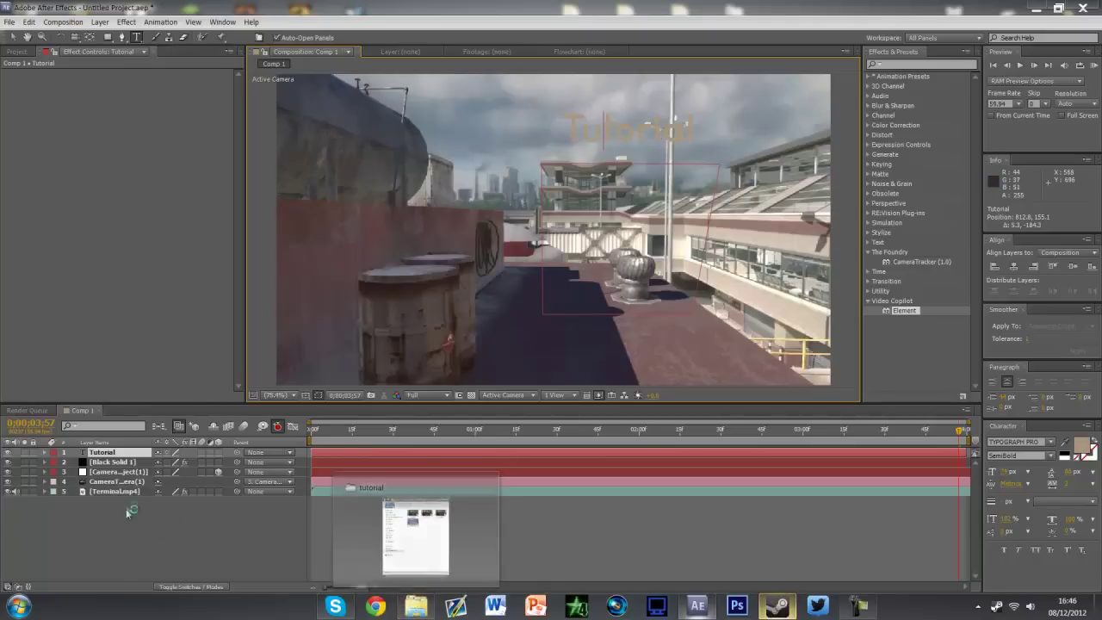
# Step: Hide the Tutorial text layer and assign it as Path Layer 1 in the black solid's Element effect
pyautogui.click(8, 453)
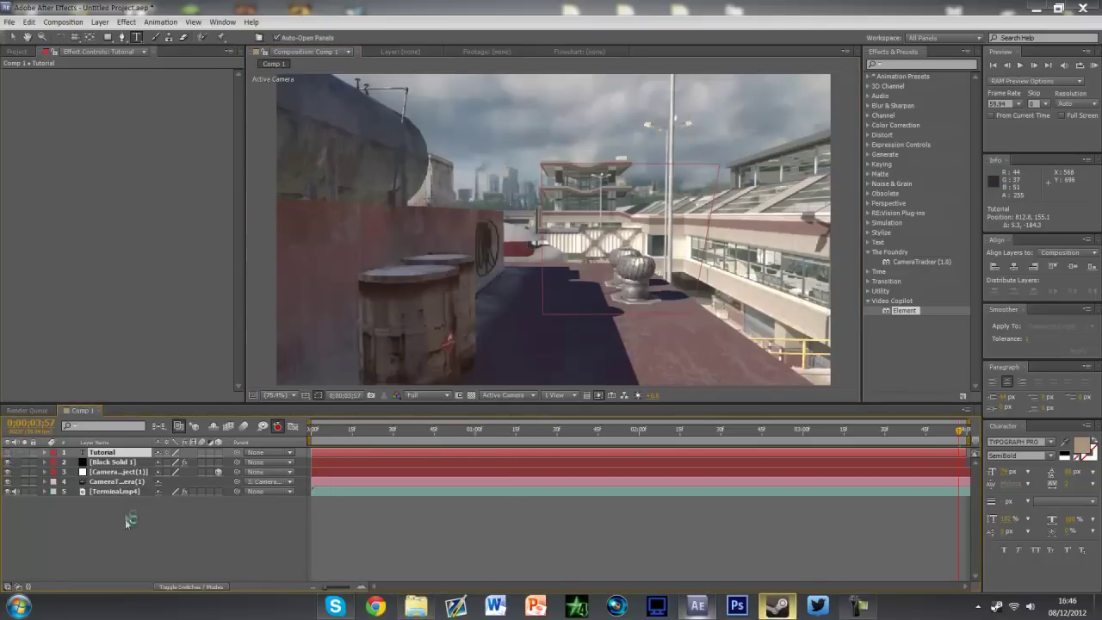
pyautogui.click(119, 462)
pyautogui.click(55, 74)
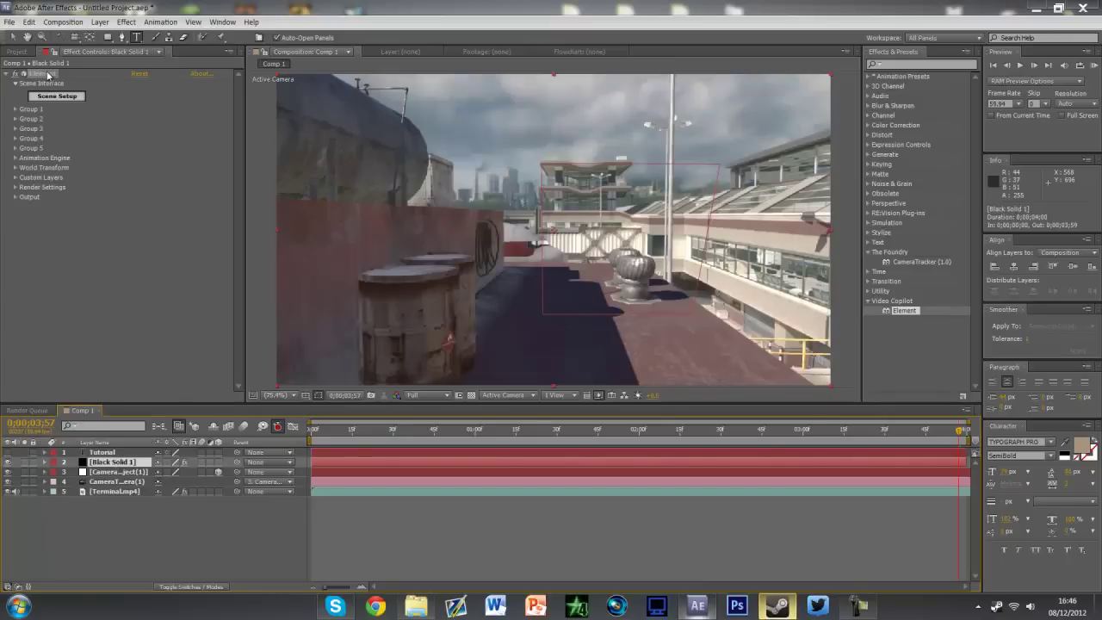
pyautogui.click(15, 178)
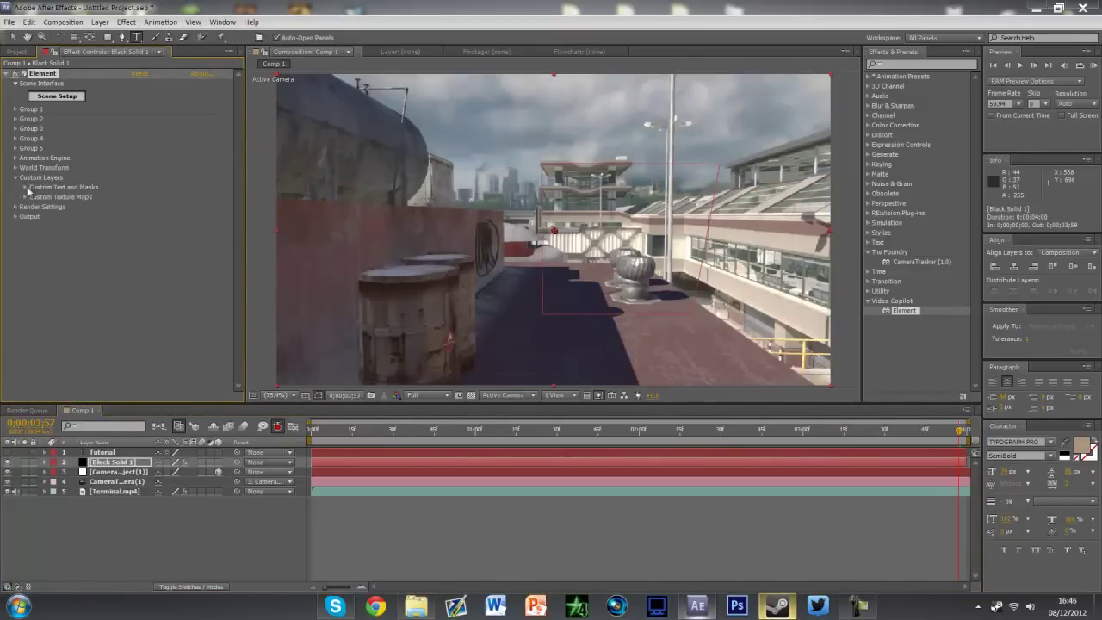
pyautogui.click(25, 187)
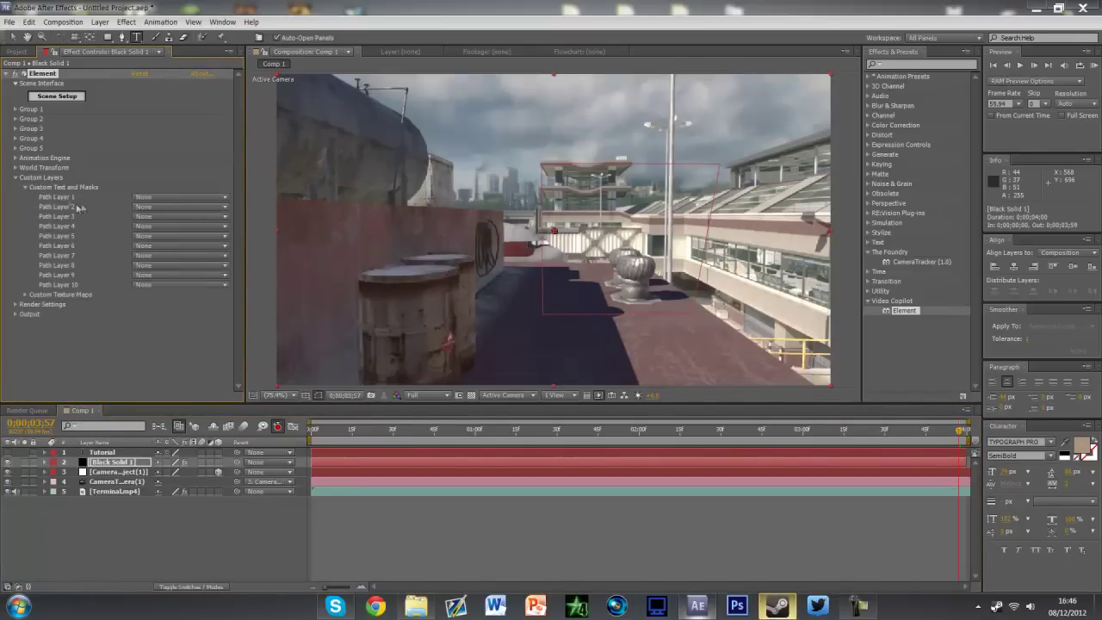
pyautogui.click(171, 207)
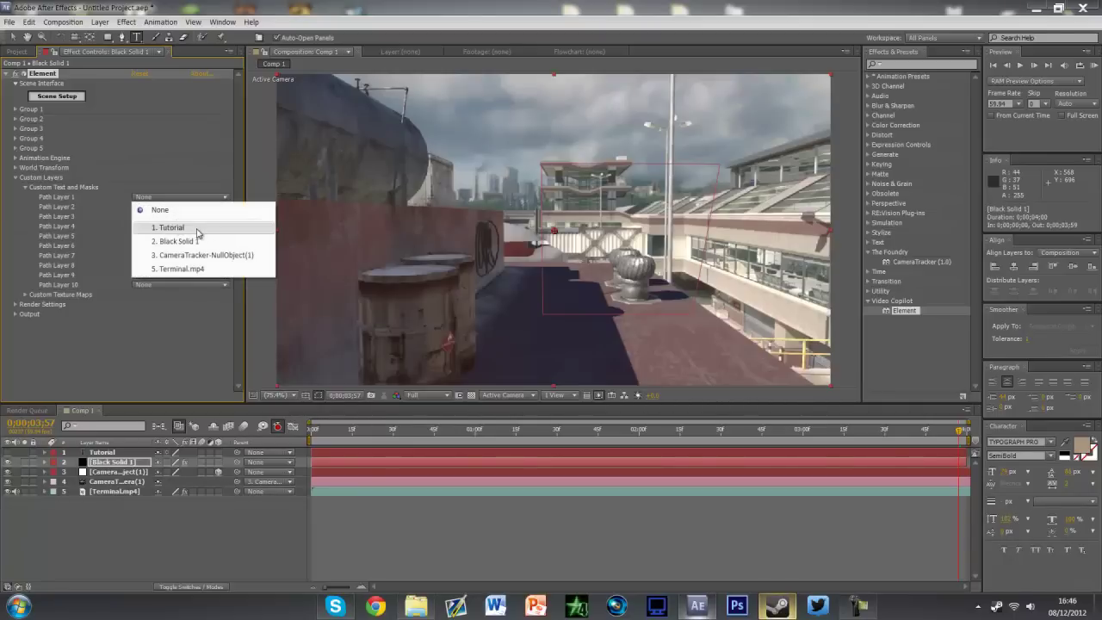
pyautogui.click(197, 229)
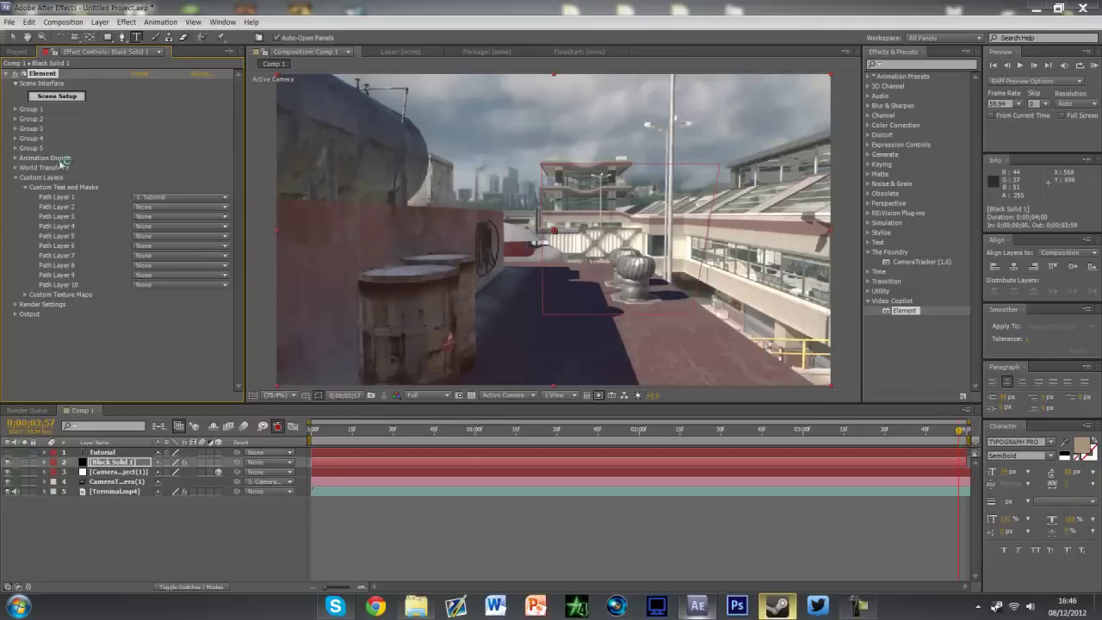
# Step: In Element's Scene Setup, extrude the text into a 3D model, apply the Chrome material preset, and accept the scene
pyautogui.click(56, 96)
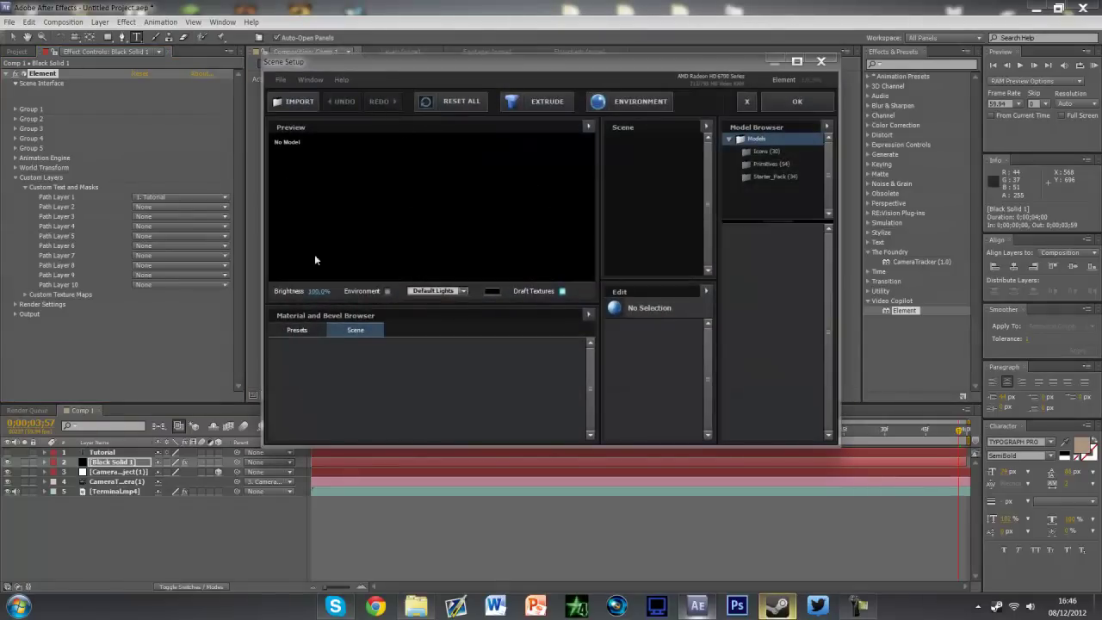
pyautogui.click(538, 101)
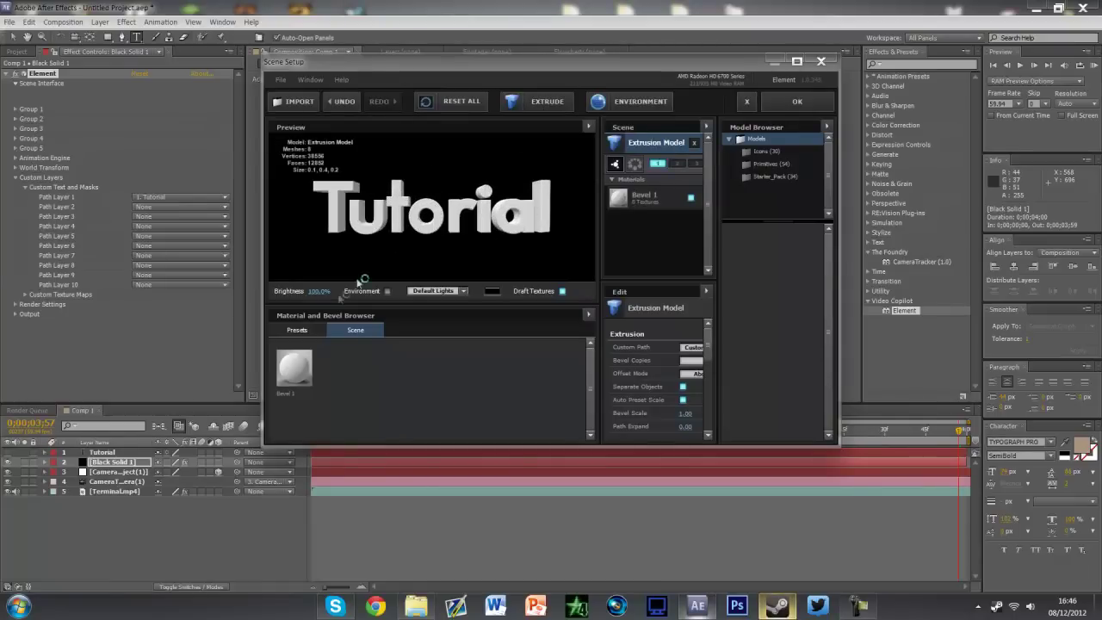
pyautogui.click(296, 329)
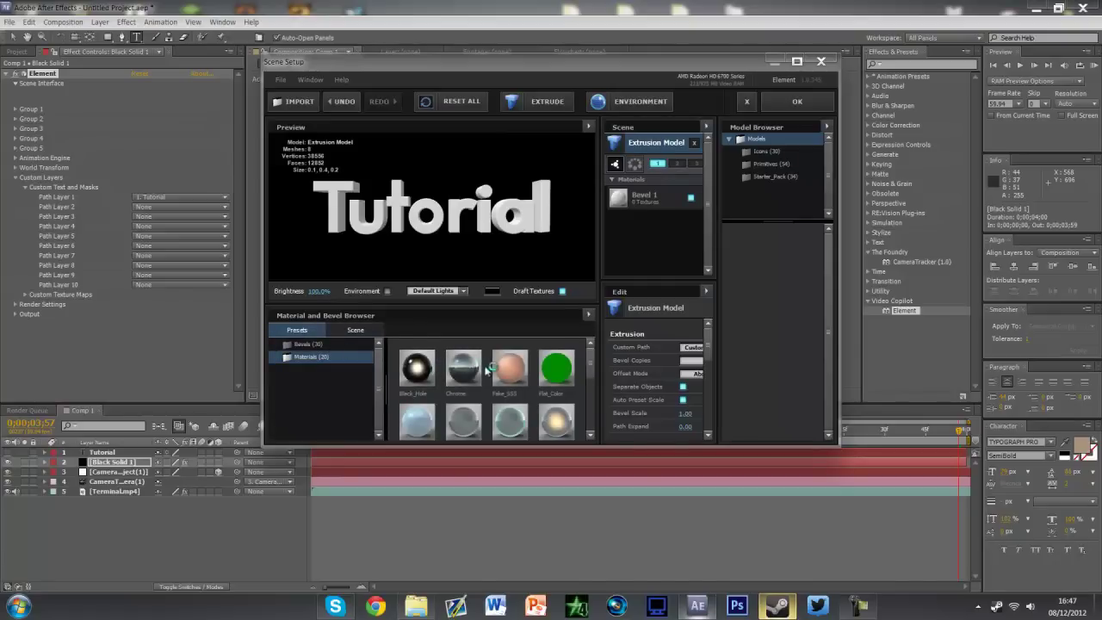
pyautogui.moveTo(477, 371); pyautogui.dragTo(469, 213)
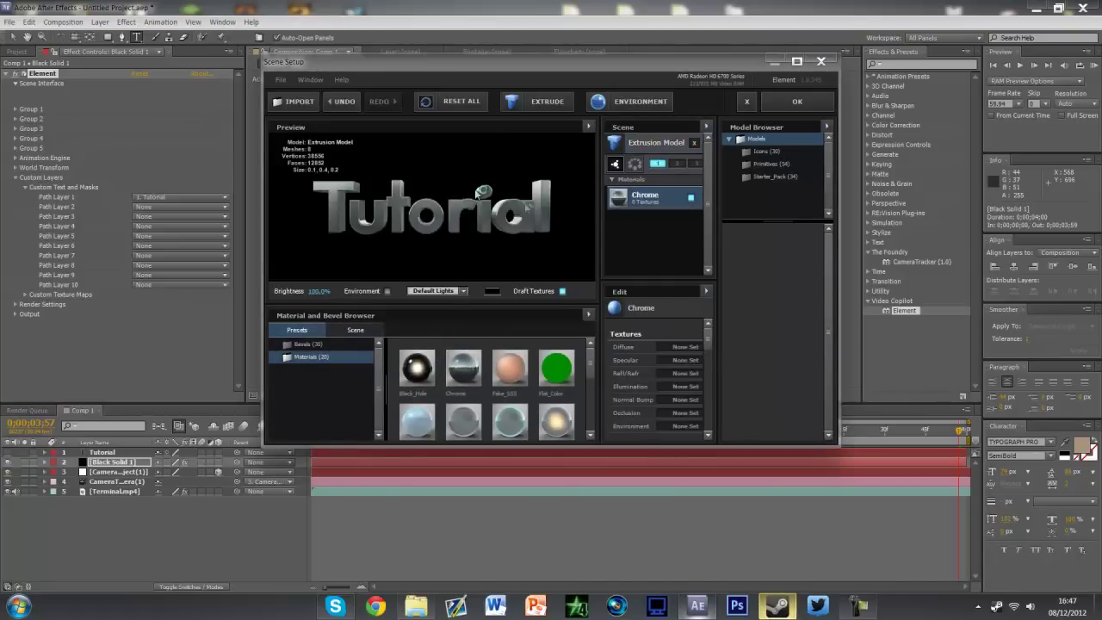
pyautogui.click(794, 103)
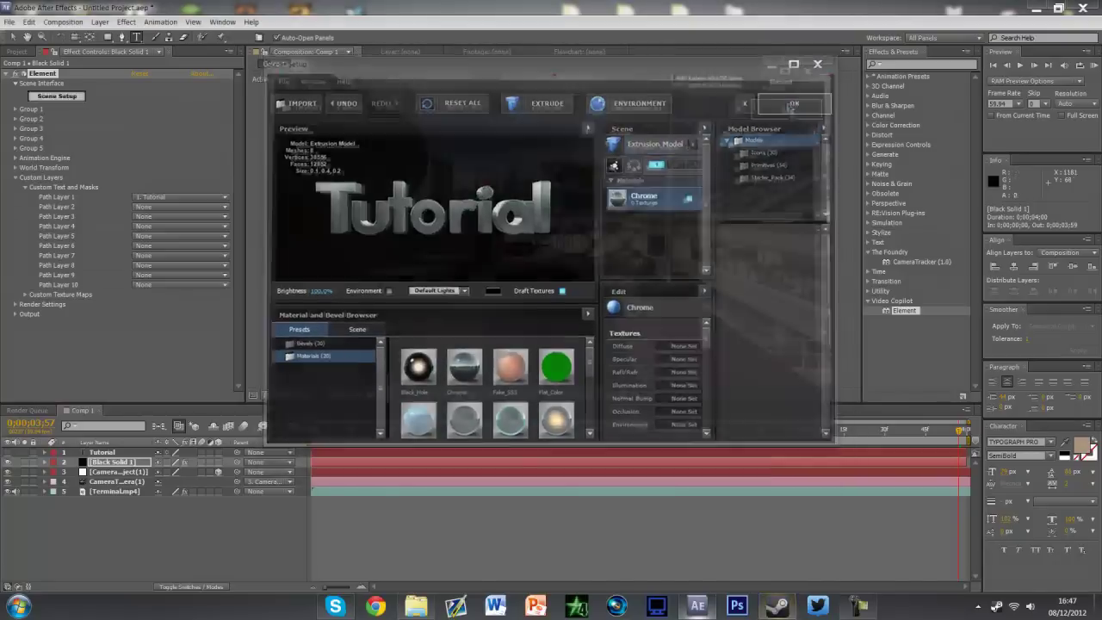
# Step: Examine the extruded text at 100% magnification on the clip's last frame and at its start
pyautogui.press('.')
pyautogui.press('.')
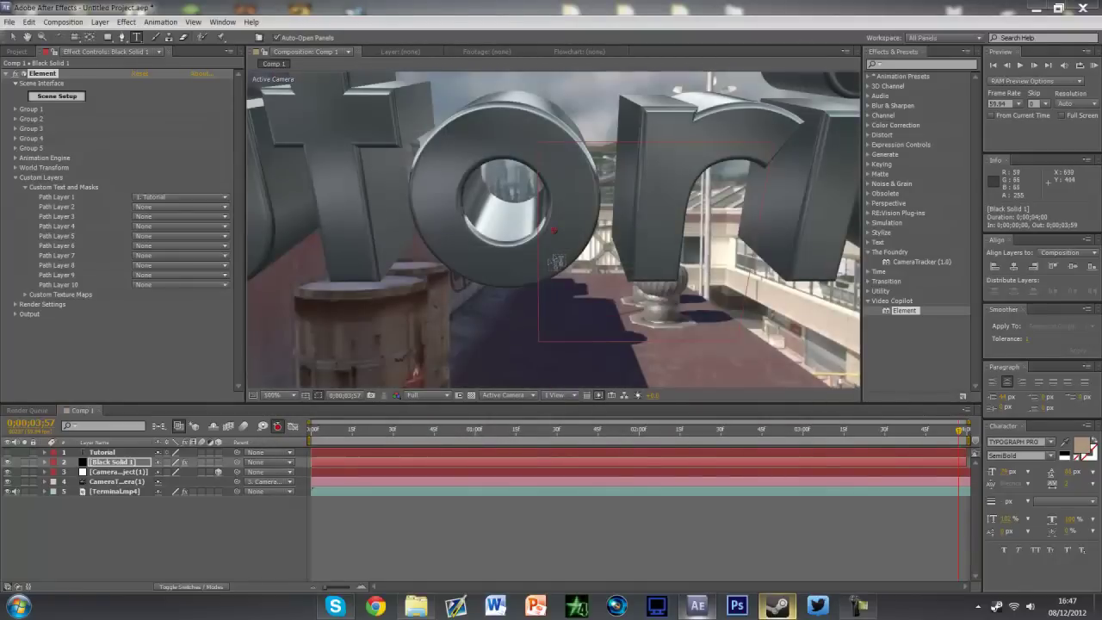
pyautogui.moveTo(962, 435); pyautogui.dragTo(1015, 425)
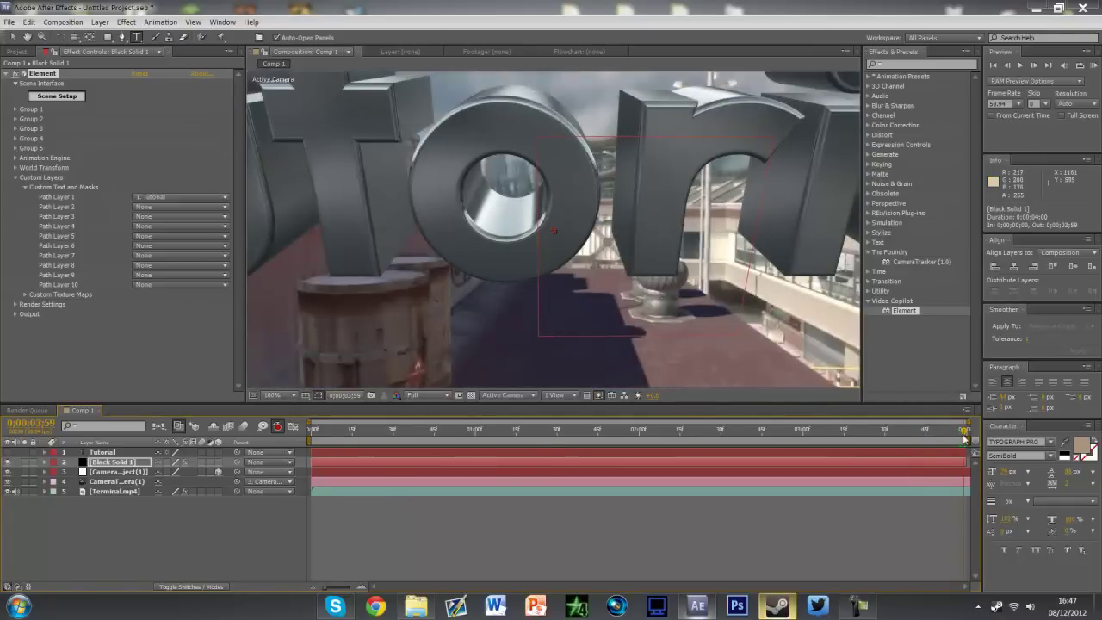
pyautogui.moveTo(964, 435); pyautogui.dragTo(273, 430)
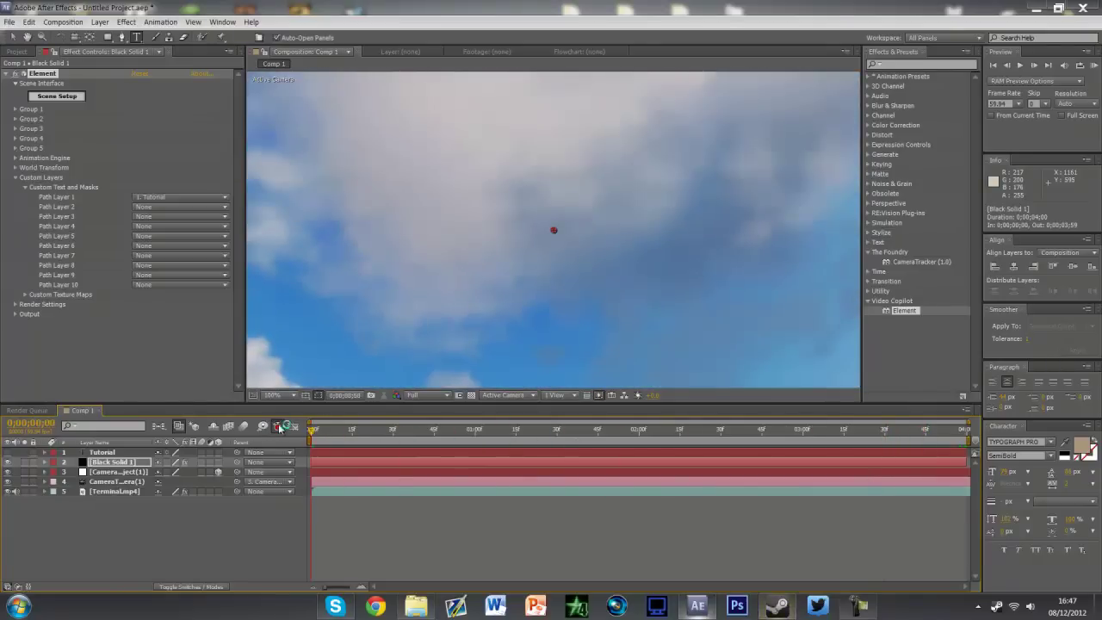
pyautogui.click(278, 427)
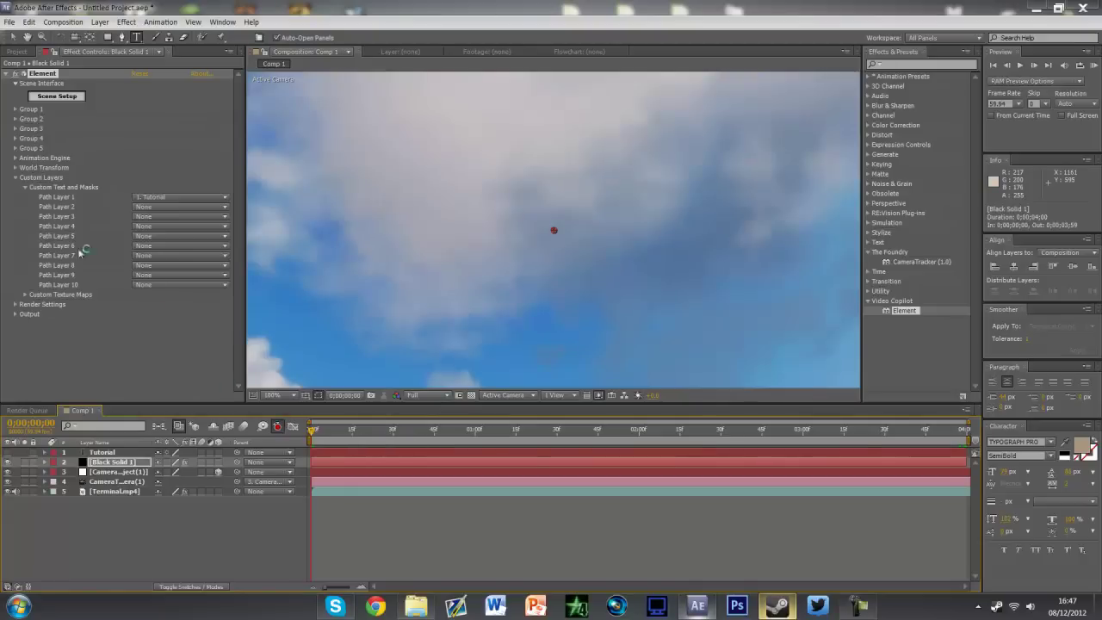
# Step: At the clip's first frame, adjust Position Z in Element's World Transform, checking the text against the last frame
pyautogui.click(14, 178)
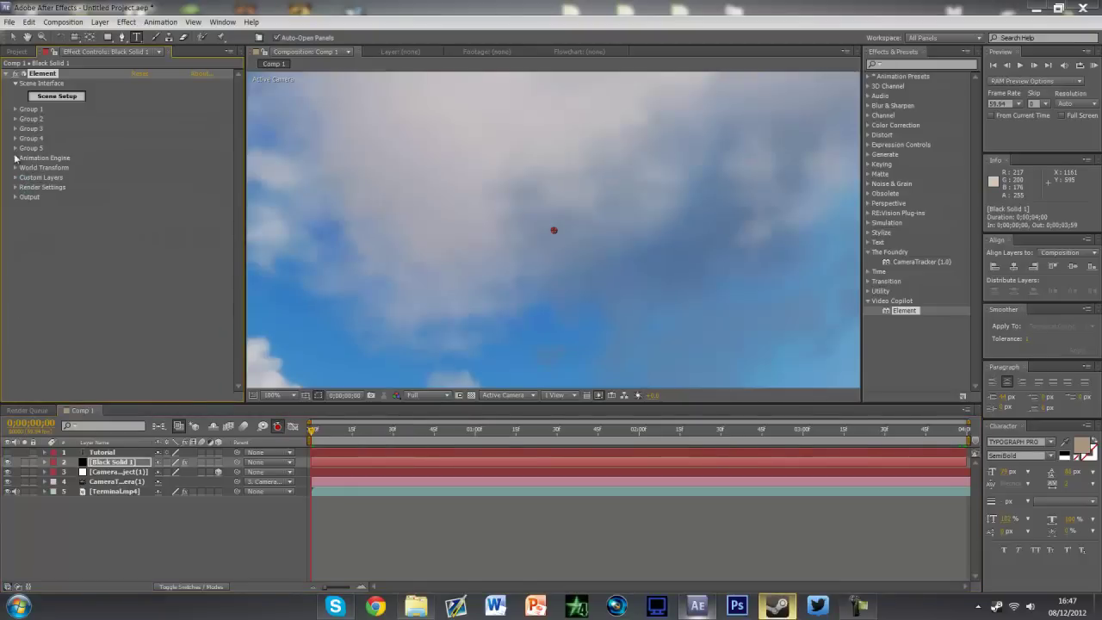
pyautogui.click(15, 168)
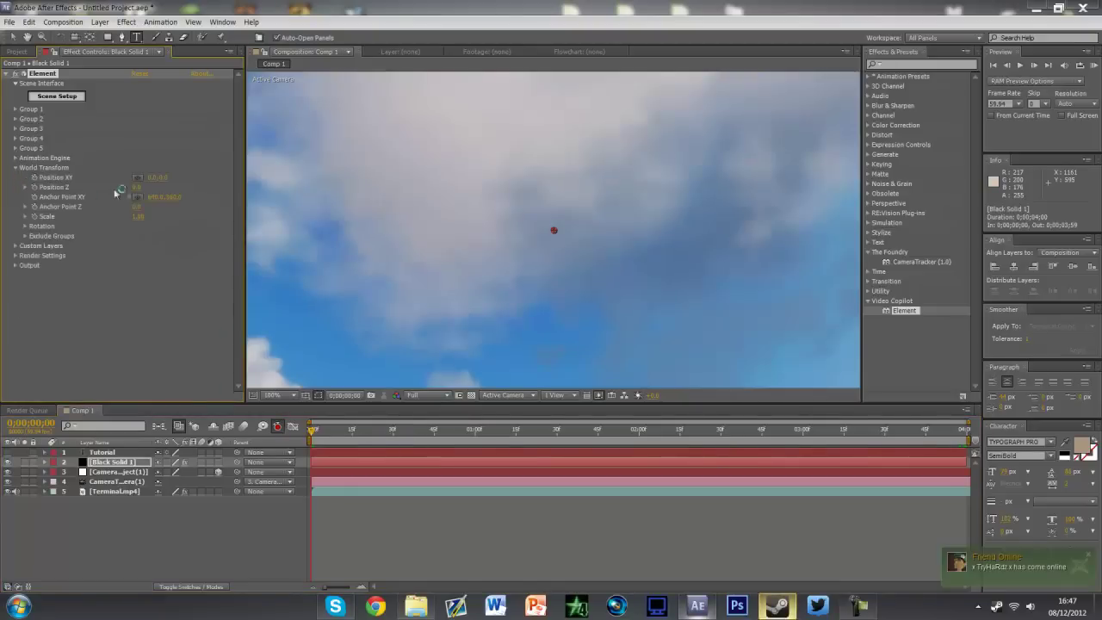
pyautogui.moveTo(133, 187); pyautogui.dragTo(164, 187)
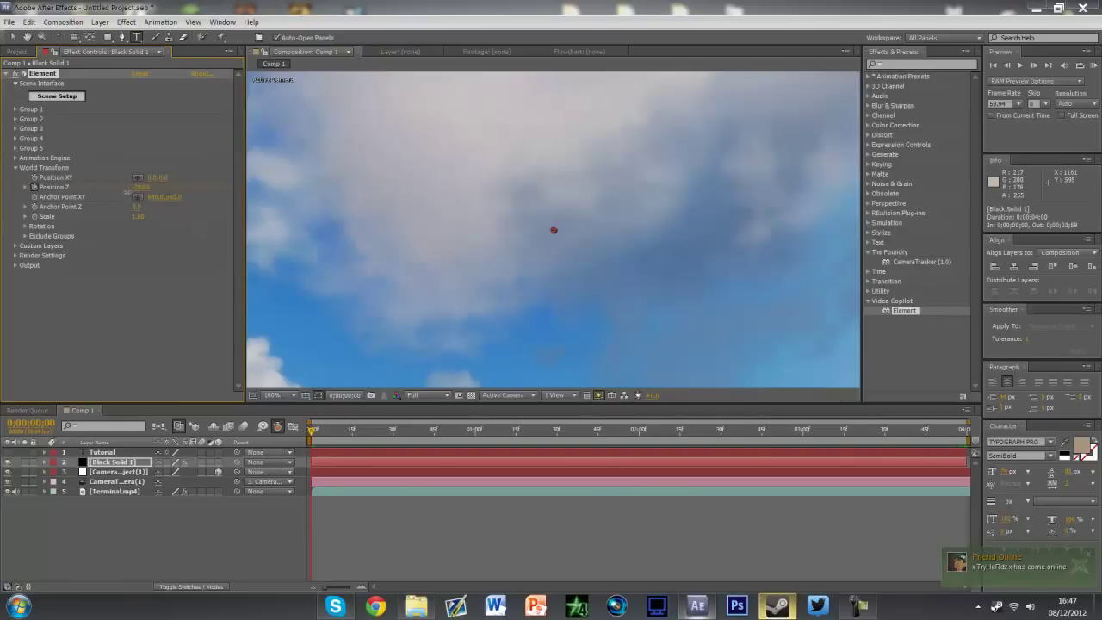
pyautogui.moveTo(315, 432); pyautogui.dragTo(986, 441)
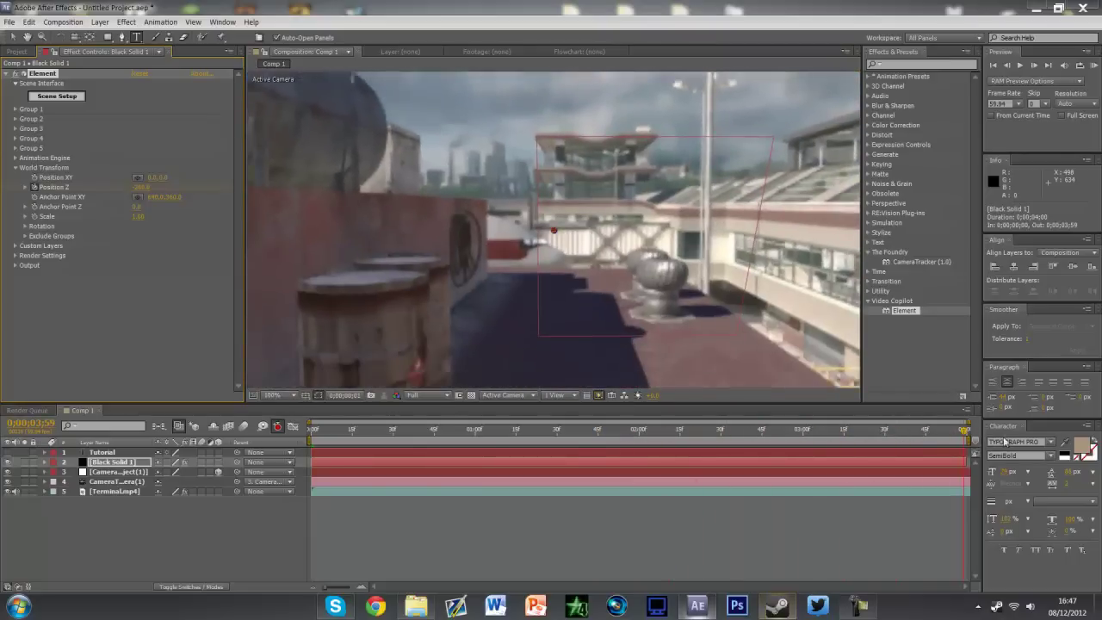
pyautogui.press('Home')
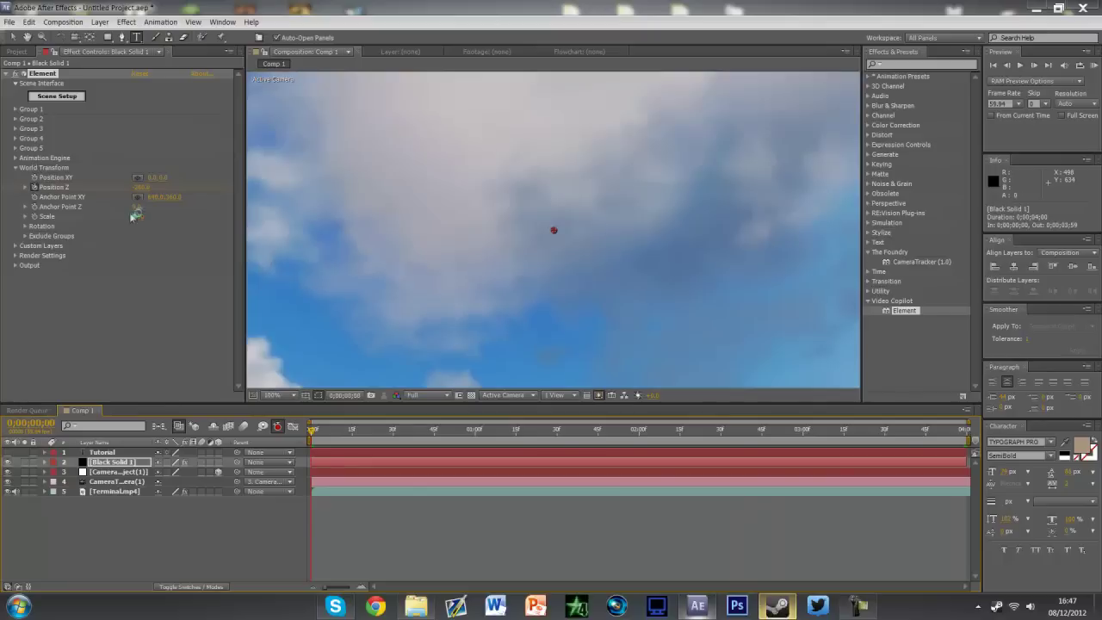
pyautogui.moveTo(140, 187); pyautogui.dragTo(152, 189)
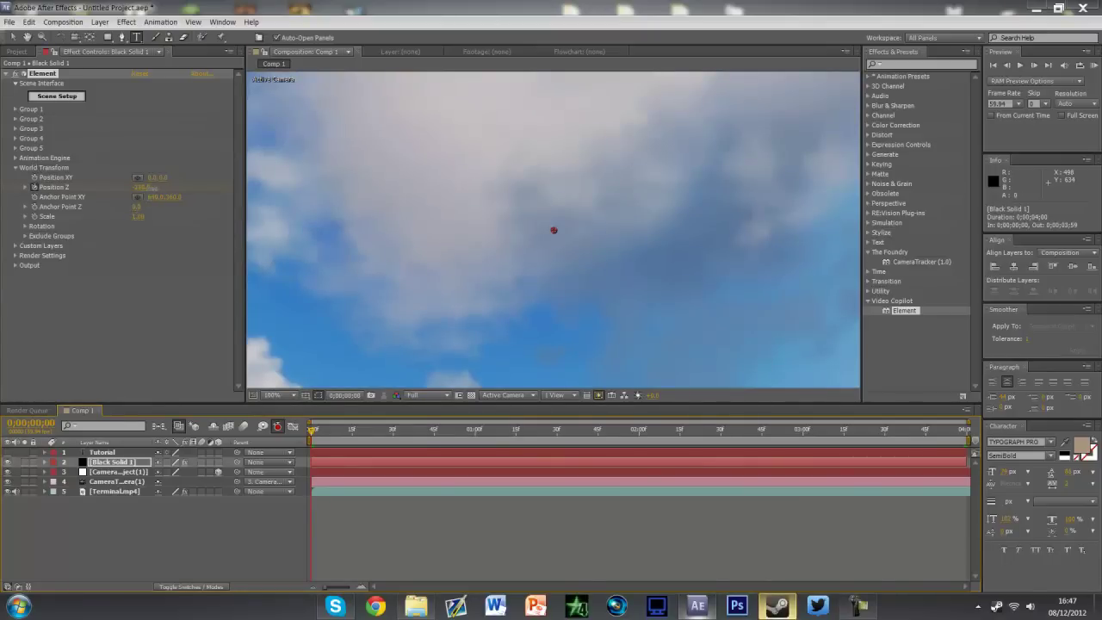
# Step: At 0;00;03;59, move the 3D text to about Position Z 400 and XY 52, 153, and tilt it about 15° around X
pyautogui.moveTo(314, 429); pyautogui.dragTo(964, 429)
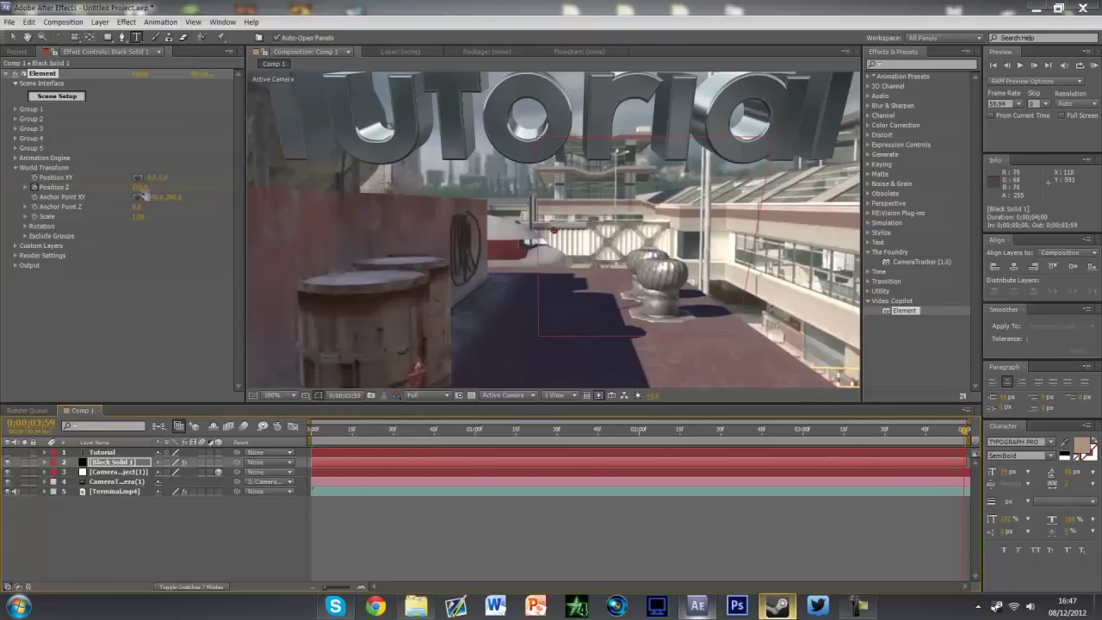
pyautogui.moveTo(155, 177)
pyautogui.mouseDown()
pyautogui.moveTo(233, 182)
pyautogui.moveTo(158, 180)
pyautogui.moveTo(175, 175)
pyautogui.mouseUp()
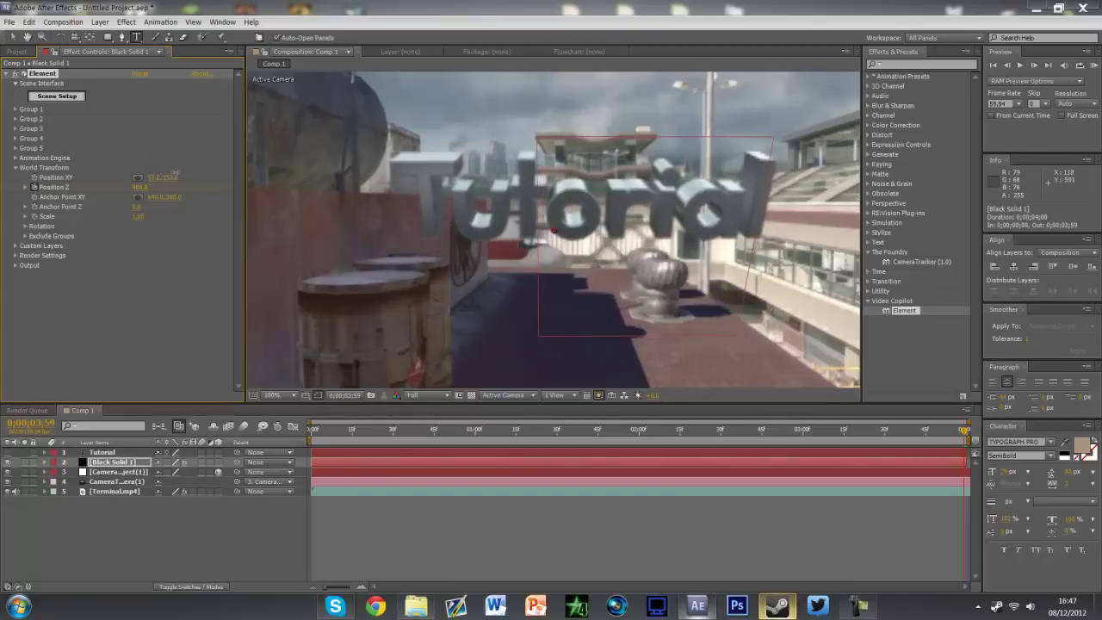
pyautogui.click(24, 225)
pyautogui.moveTo(142, 235); pyautogui.dragTo(177, 235)
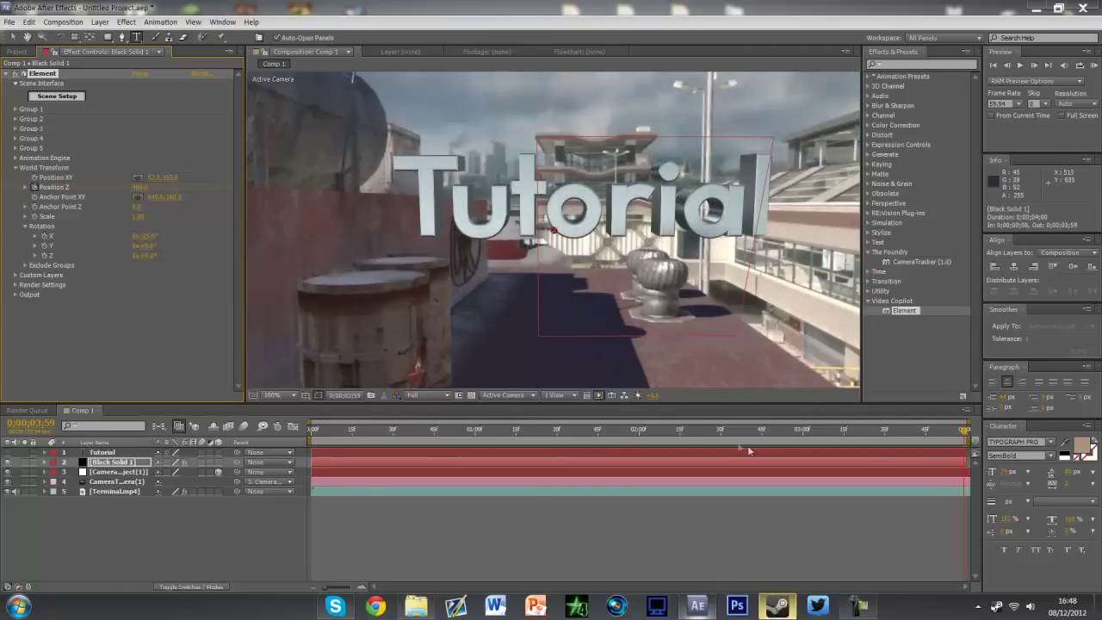
pyautogui.moveTo(962, 437)
pyautogui.mouseDown()
pyautogui.moveTo(371, 422)
pyautogui.moveTo(269, 403)
pyautogui.moveTo(318, 426)
pyautogui.moveTo(966, 424)
pyautogui.mouseUp()
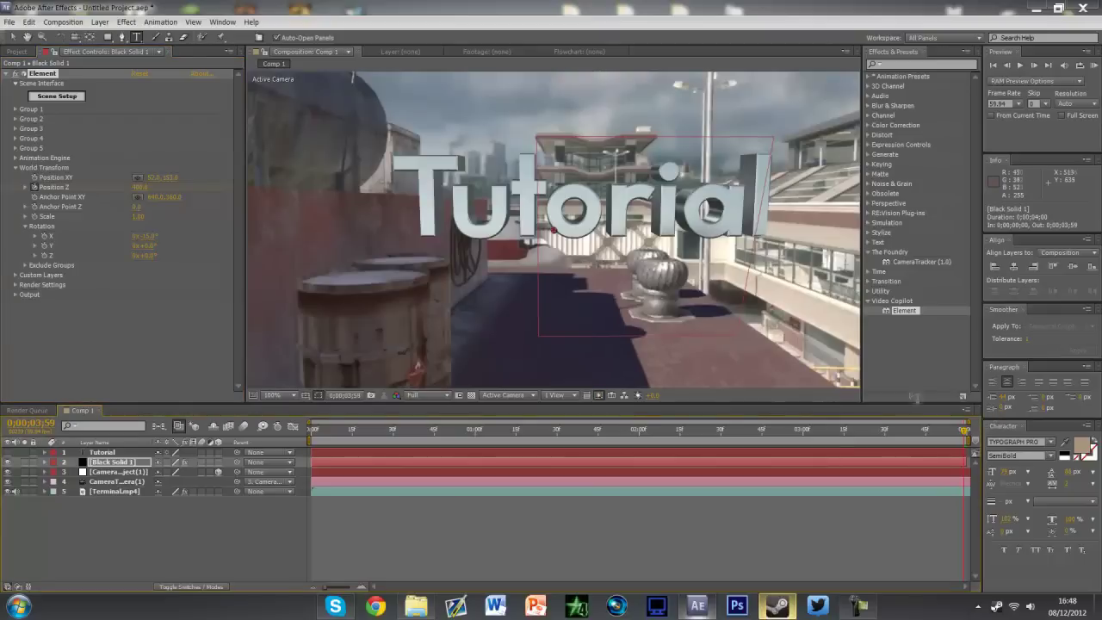
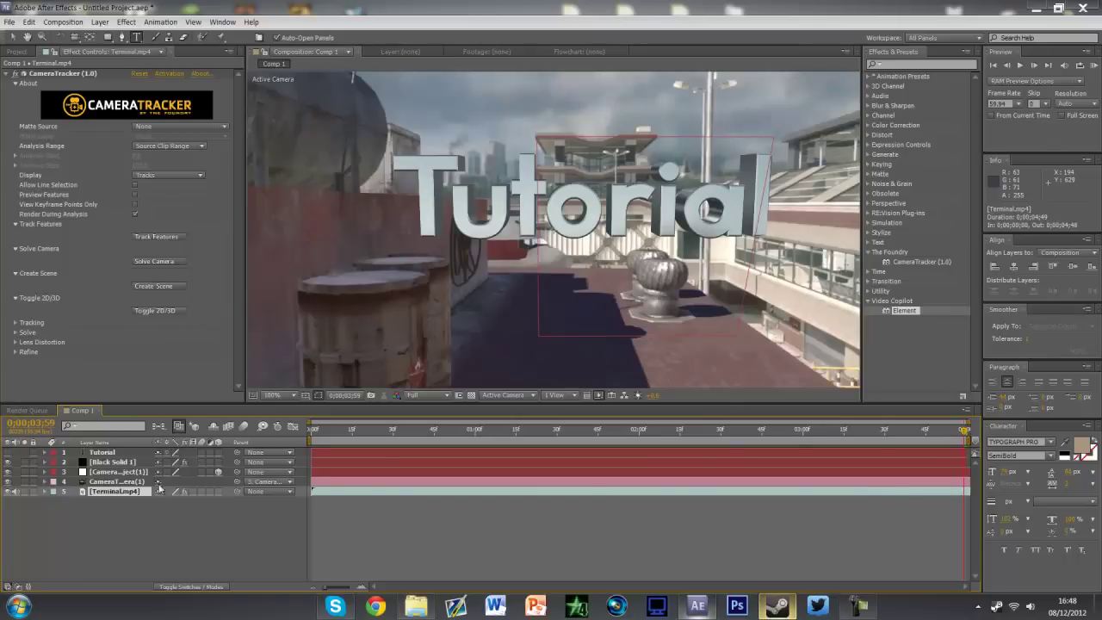
# Step: Duplicate the Terminal.mp4 layer and rename the lower copy jkhgjlhfdsjkh
pyautogui.hotkey('ctrl', 'd')
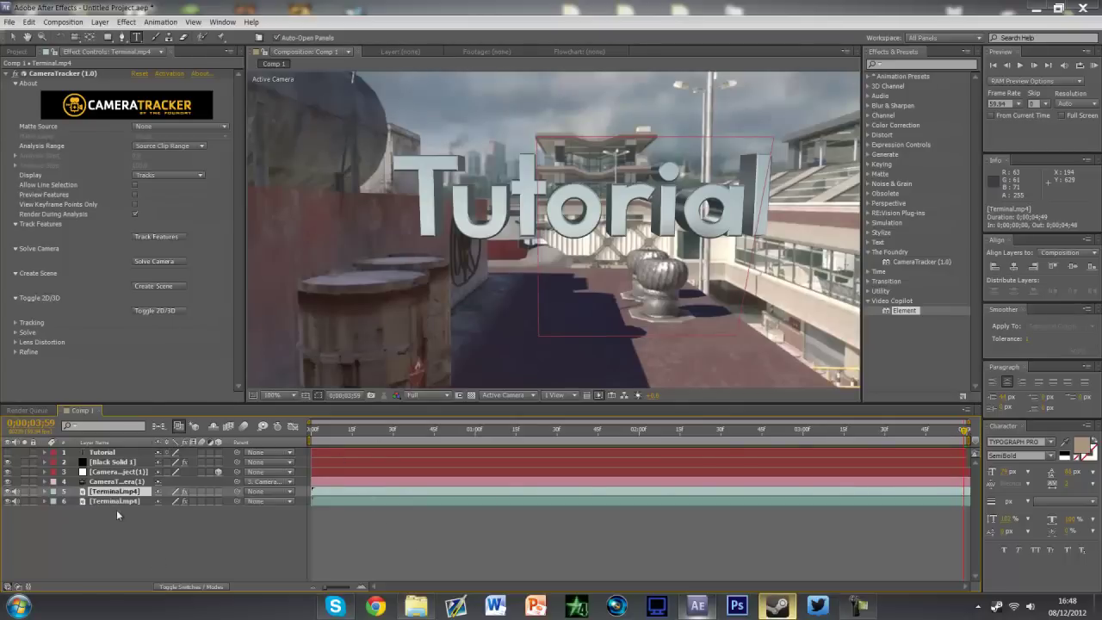
pyautogui.click(116, 502)
pyautogui.rightClick(131, 504)
pyautogui.click(213, 501)
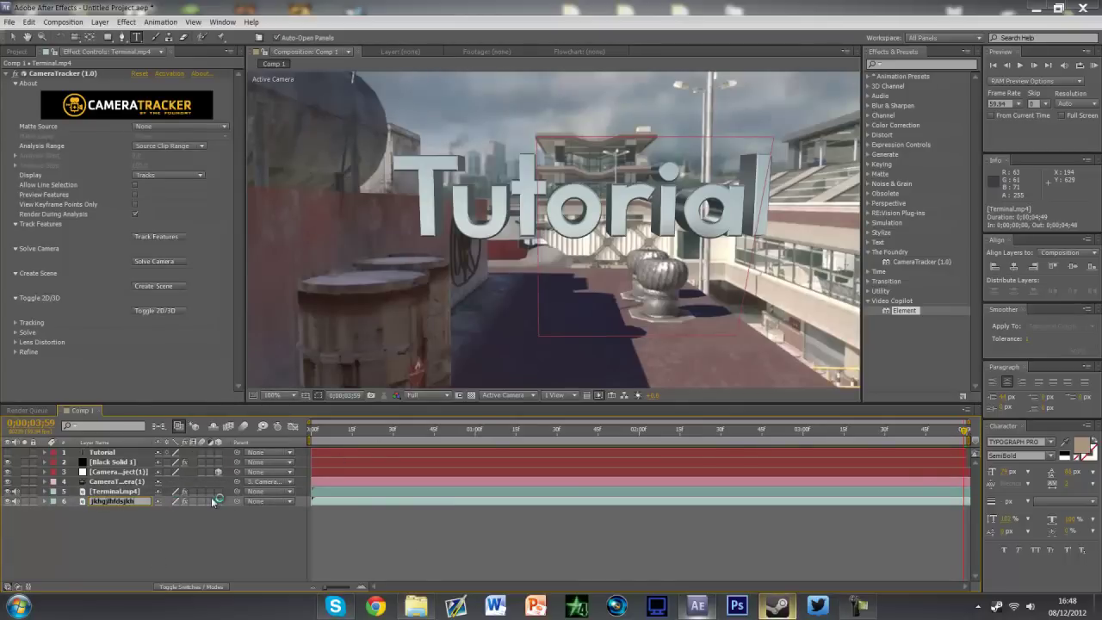
pyautogui.press('Return')
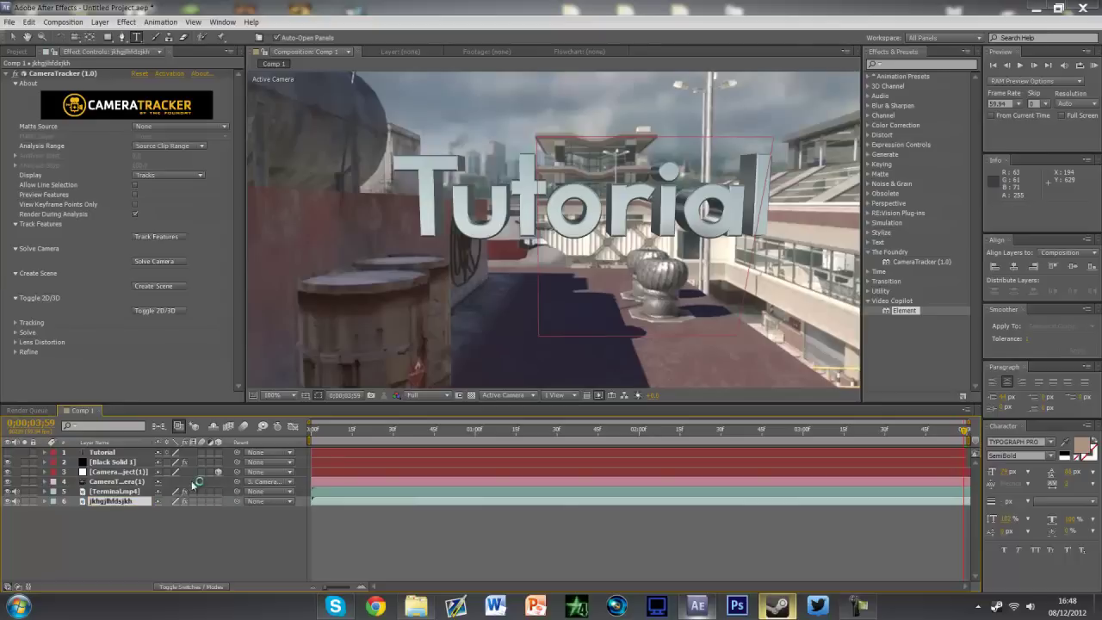
# Step: In Element on Black Solid 1, set Layer 1 of the Custom Texture Maps to the jkhgjlhfdsjkh layer
pyautogui.click(120, 463)
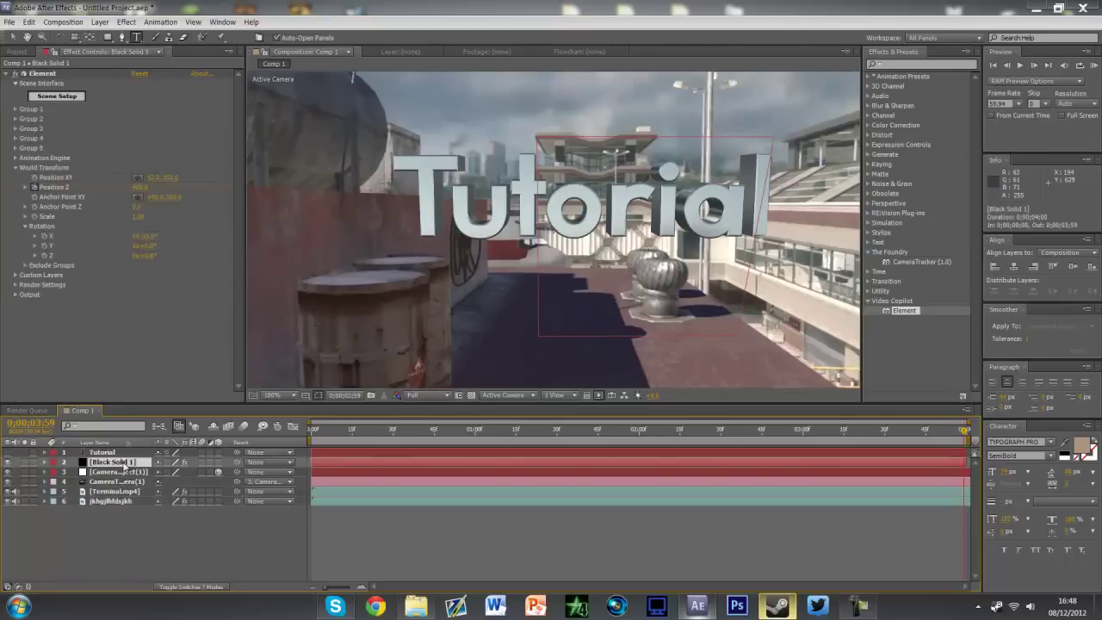
pyautogui.click(14, 169)
pyautogui.click(16, 177)
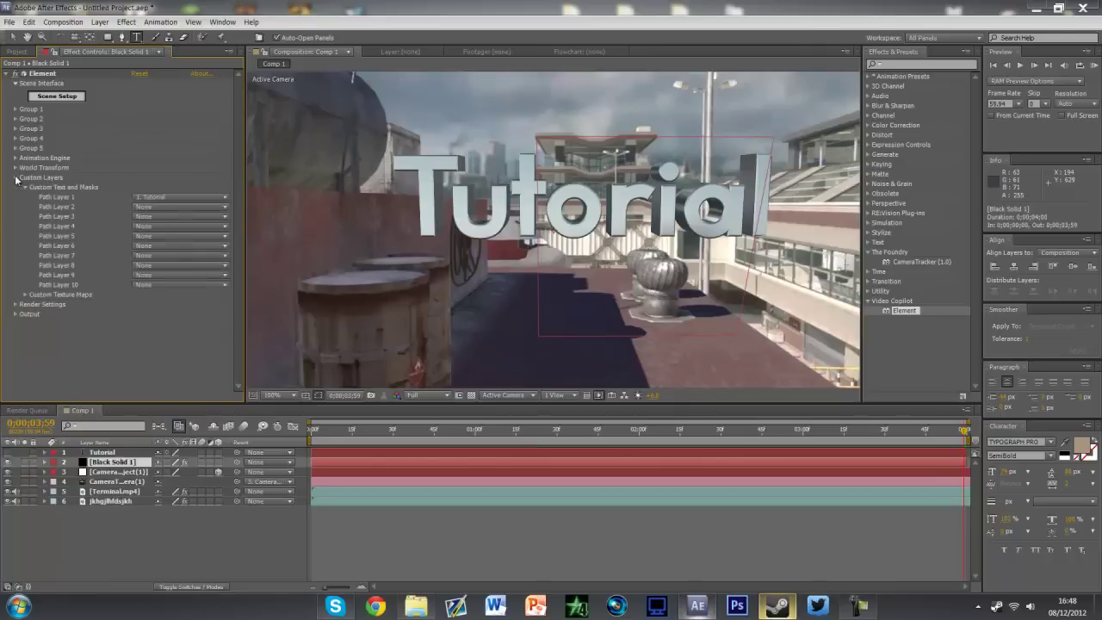
pyautogui.click(26, 188)
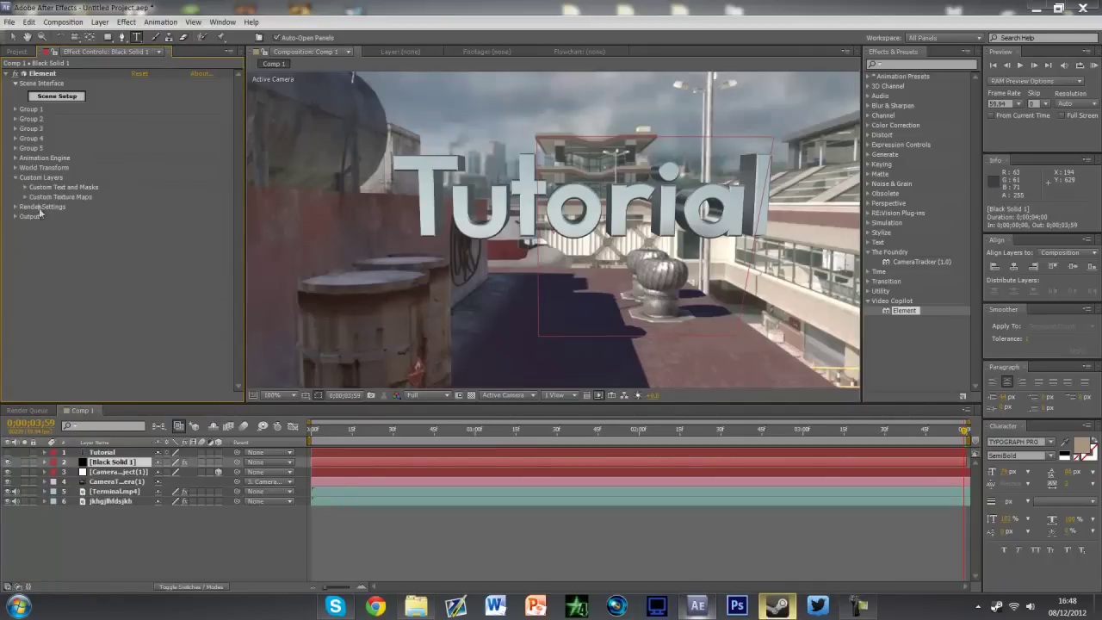
pyautogui.click(24, 197)
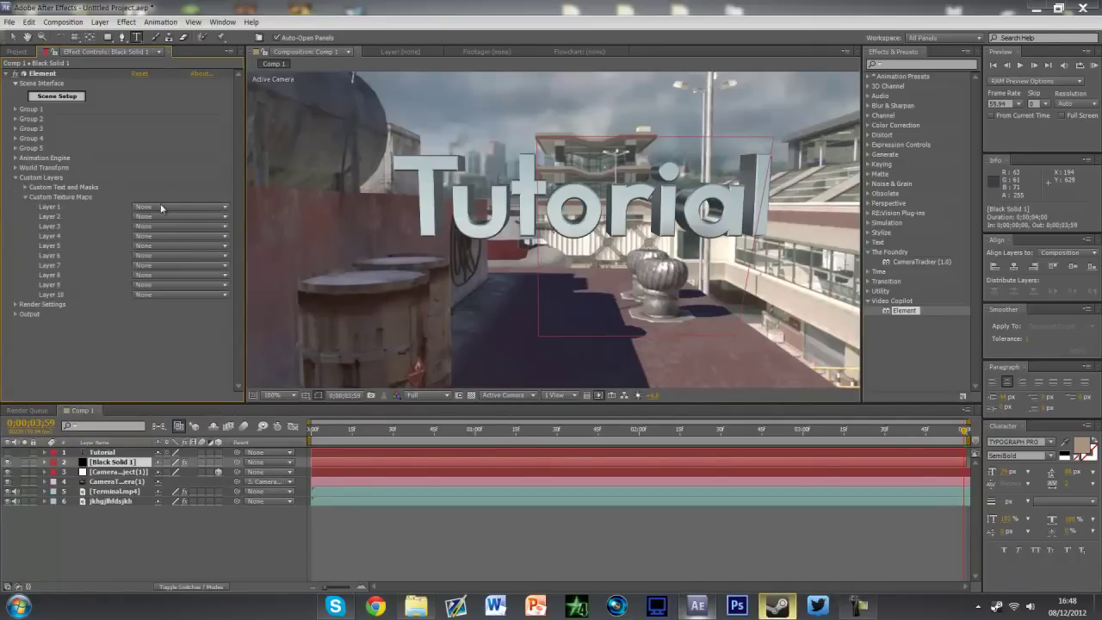
pyautogui.click(161, 208)
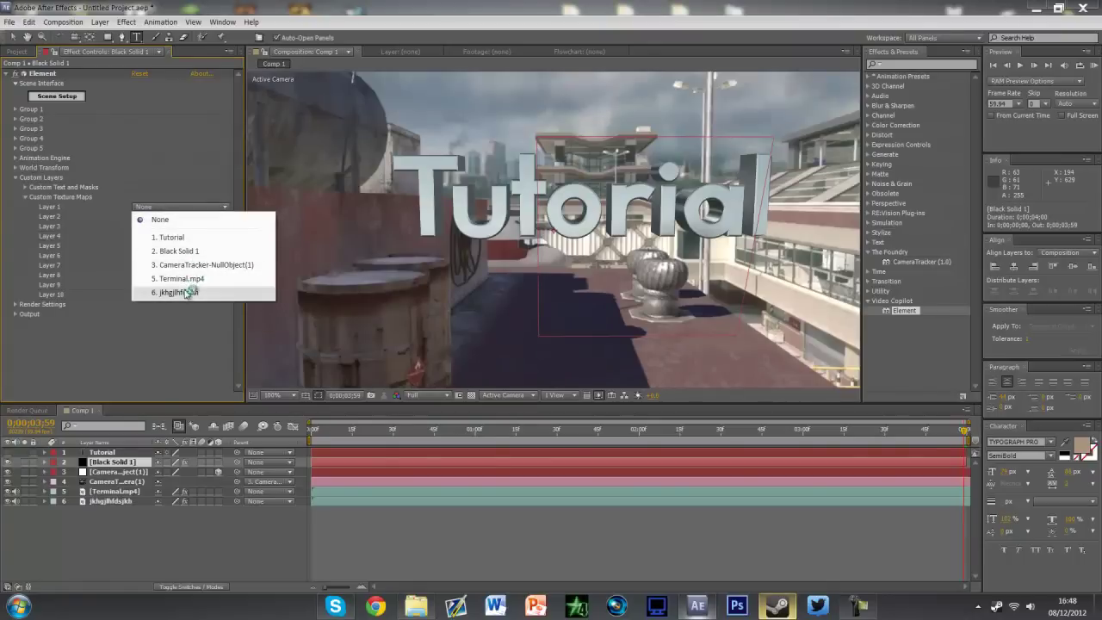
pyautogui.click(224, 294)
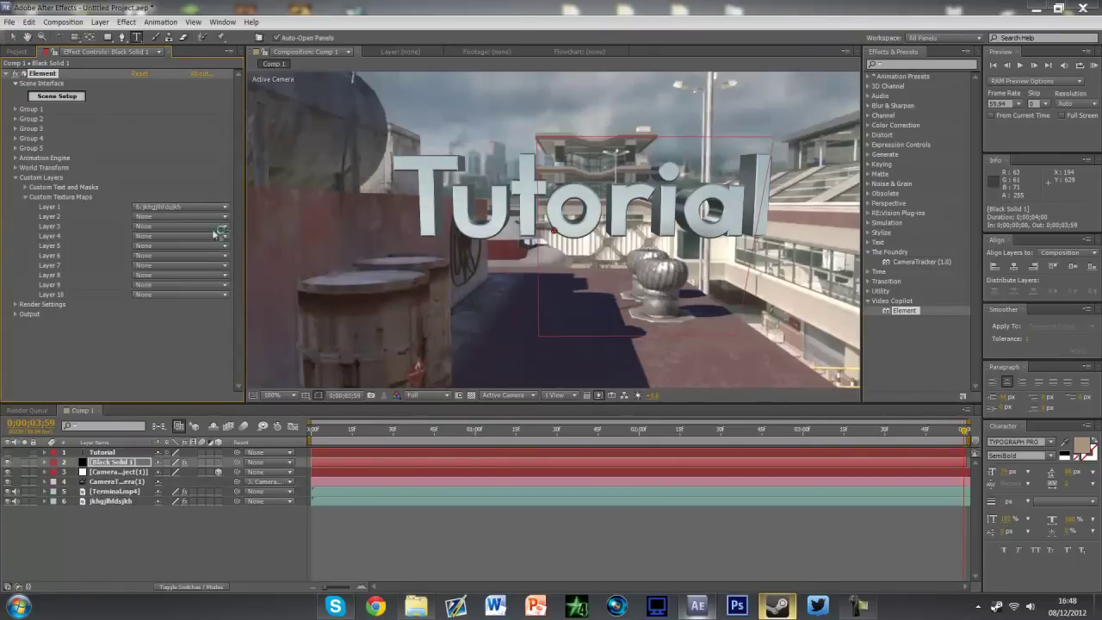
# Step: In Element's Scene Setup, set the environment texture to Custom Layer 1 and accept the scene
pyautogui.click(60, 99)
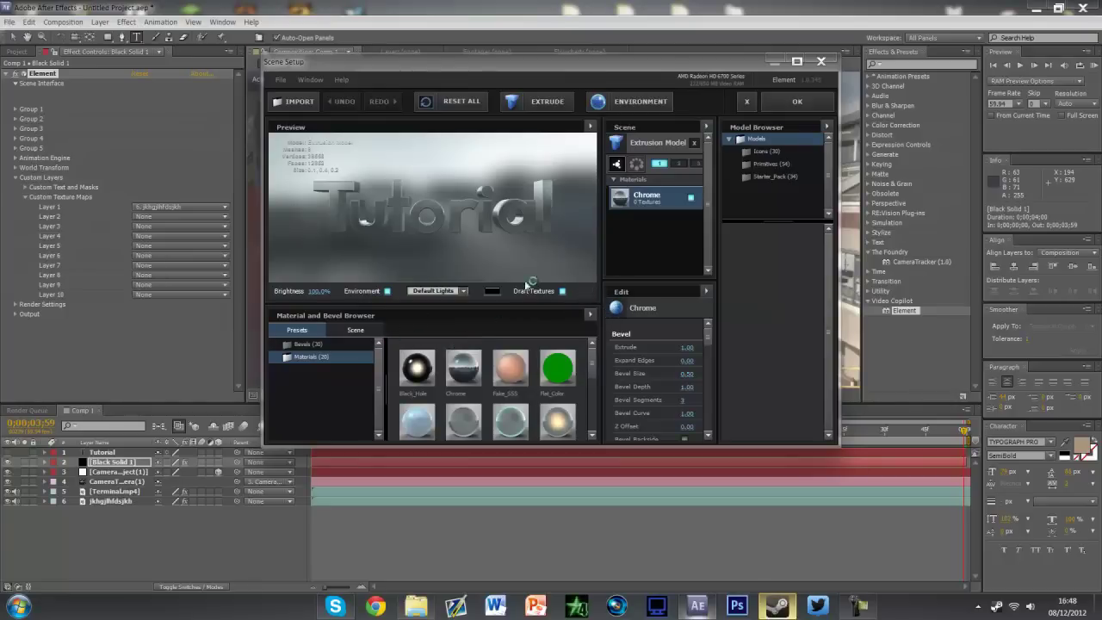
pyautogui.click(632, 103)
pyautogui.click(547, 207)
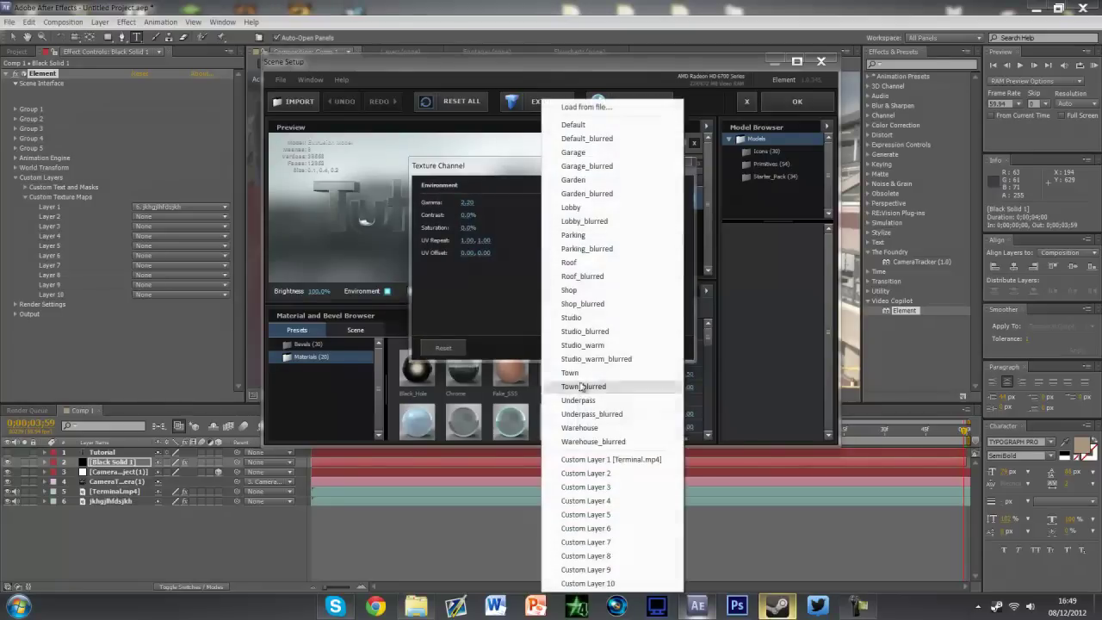
pyautogui.click(643, 461)
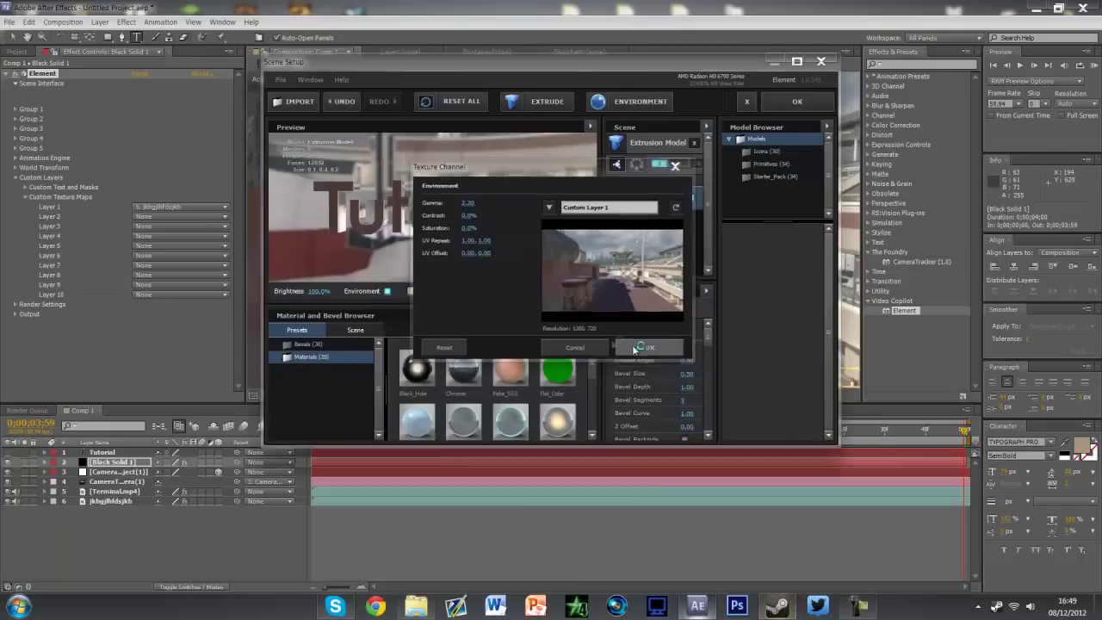
pyautogui.click(644, 347)
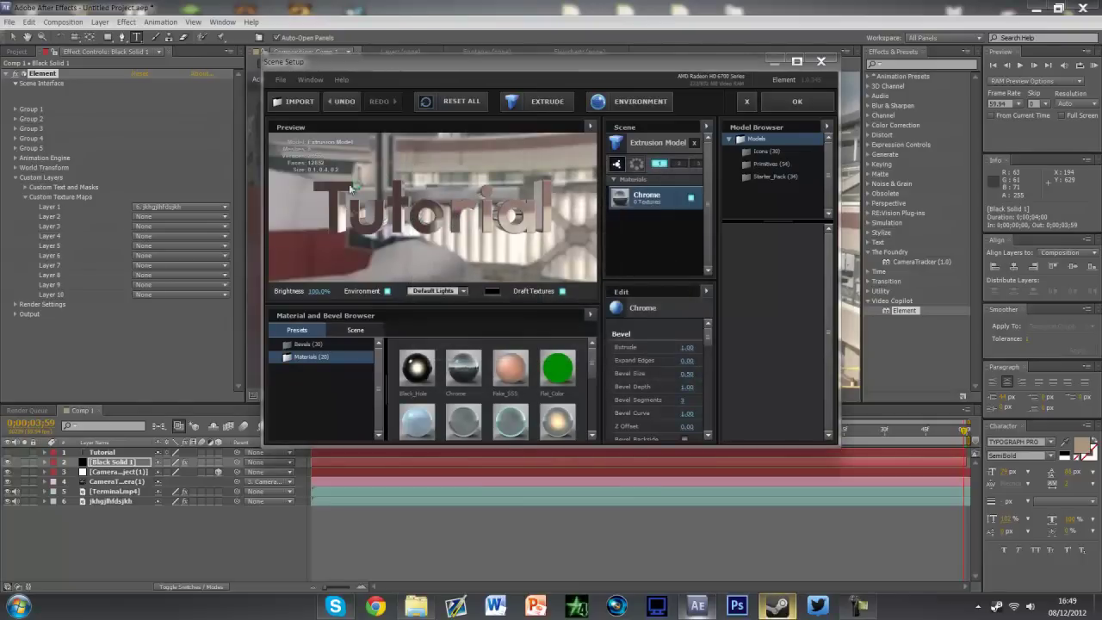
pyautogui.click(794, 102)
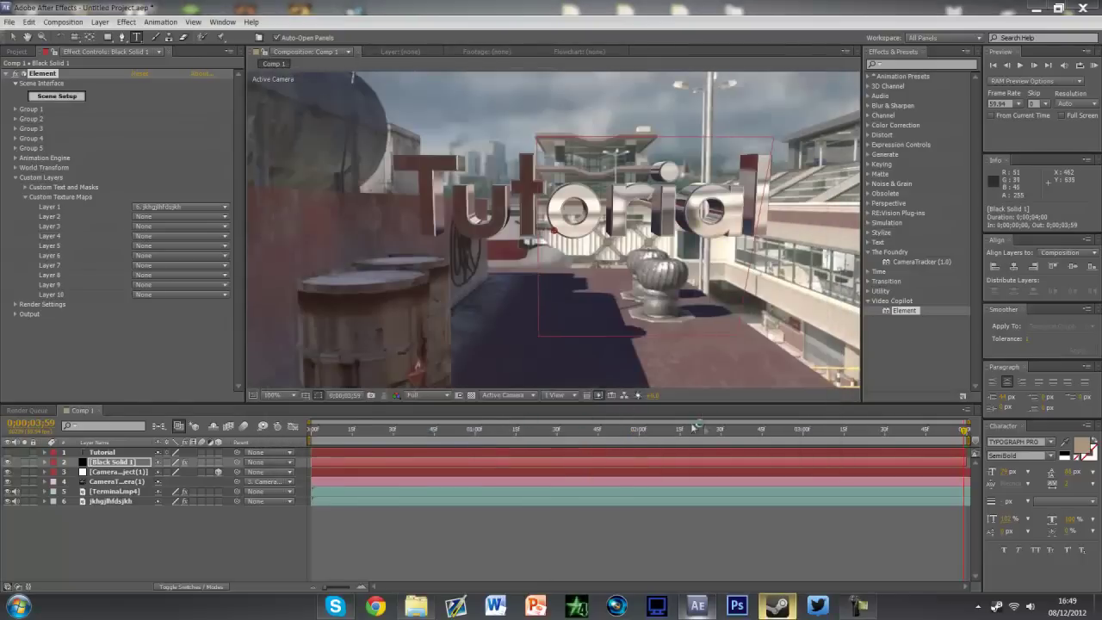
# Step: Freeze the jkhgjlhfdsjkh layer on the frame at 0;00;03;59
pyautogui.moveTo(967, 435); pyautogui.dragTo(990, 422)
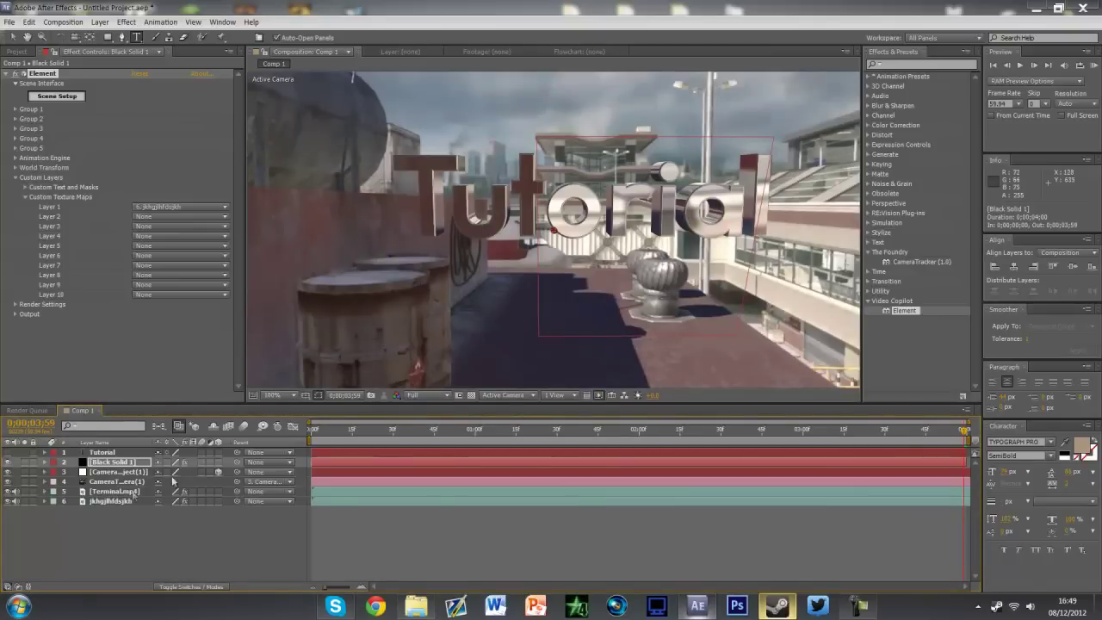
pyautogui.click(118, 501)
pyautogui.rightClick(117, 499)
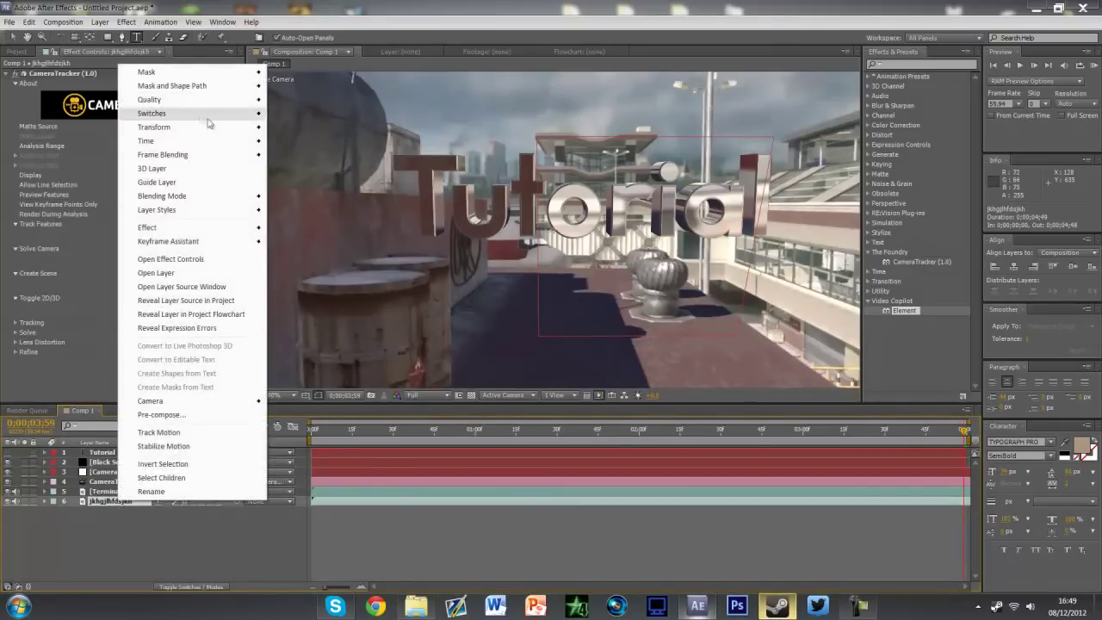
pyautogui.moveTo(246, 144)
pyautogui.click(310, 181)
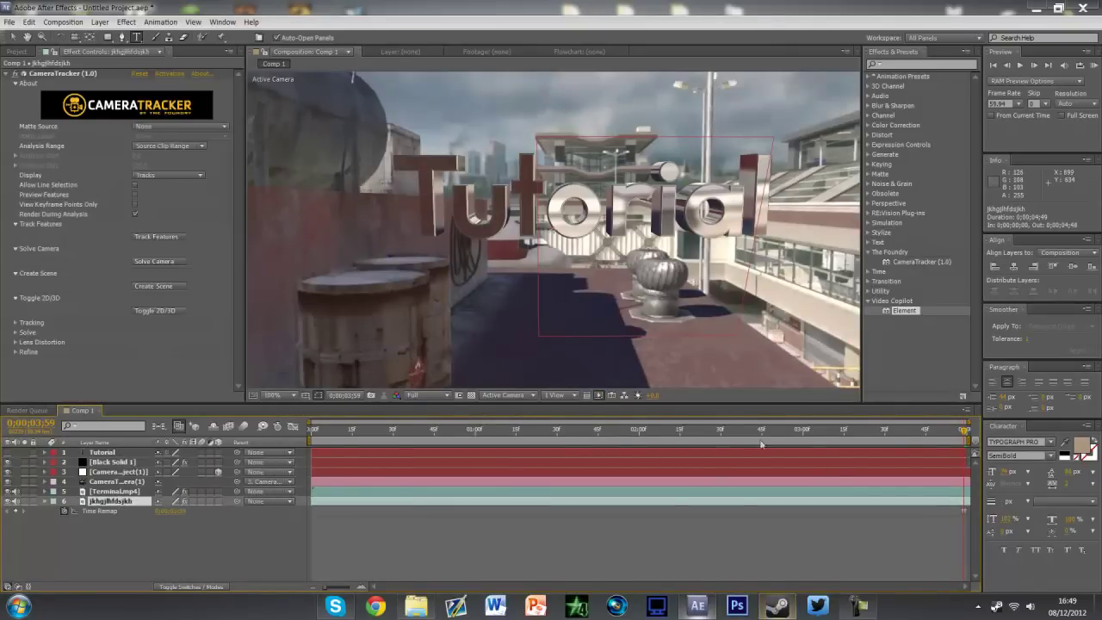
# Step: Render a RAM preview of the whole comp and play it to check the text's tracking and reflections
pyautogui.moveTo(965, 437); pyautogui.dragTo(678, 435)
pyautogui.press('space')
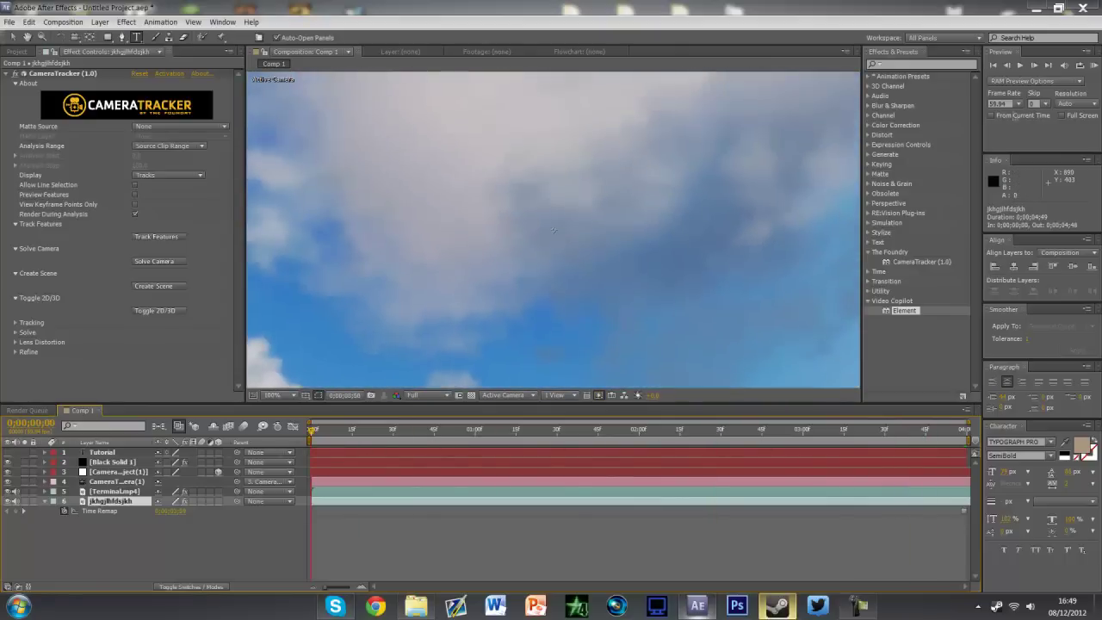
pyautogui.click(1093, 66)
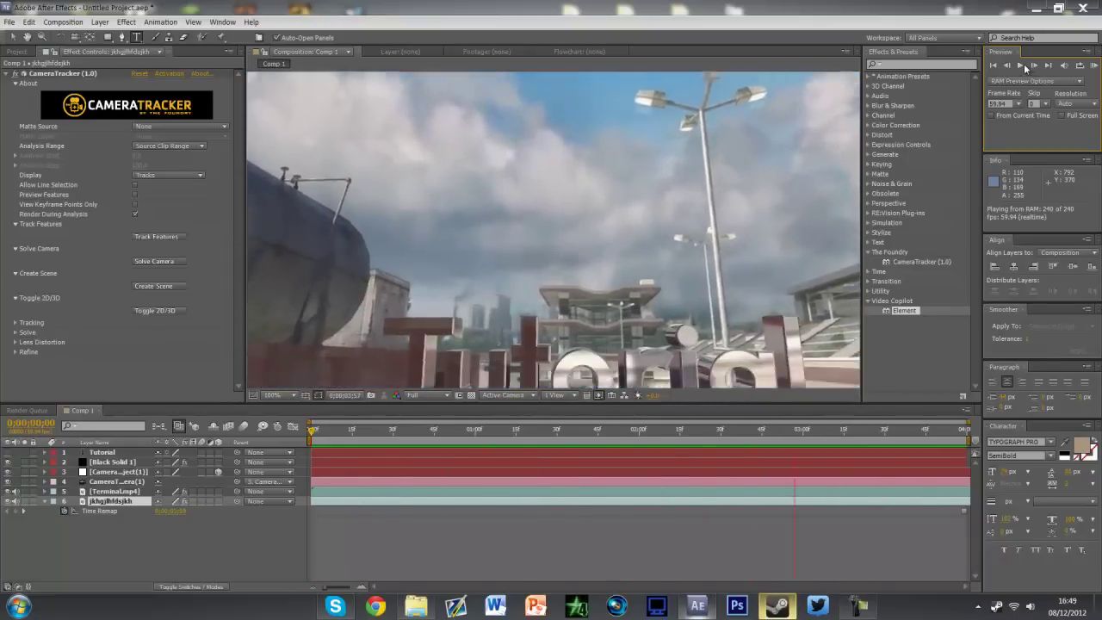
pyautogui.click(1023, 64)
# Step: Scrub between about 0;00;02;36 and the last frame to examine the chrome text's reflections and its fit in the scene
pyautogui.moveTo(311, 430); pyautogui.dragTo(957, 423)
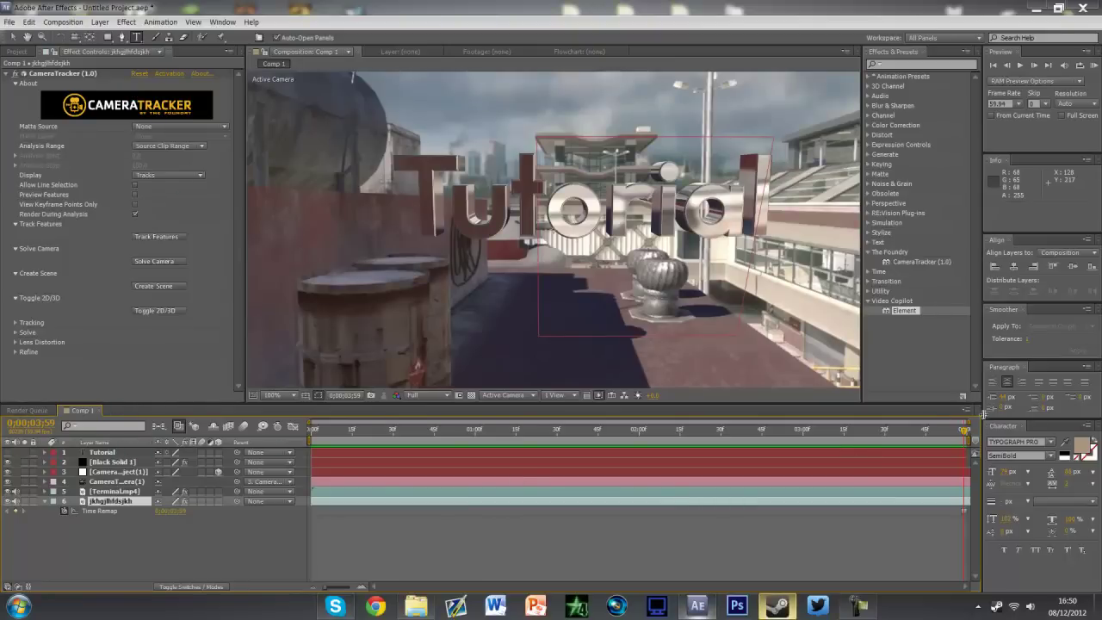
pyautogui.moveTo(967, 435); pyautogui.dragTo(852, 439)
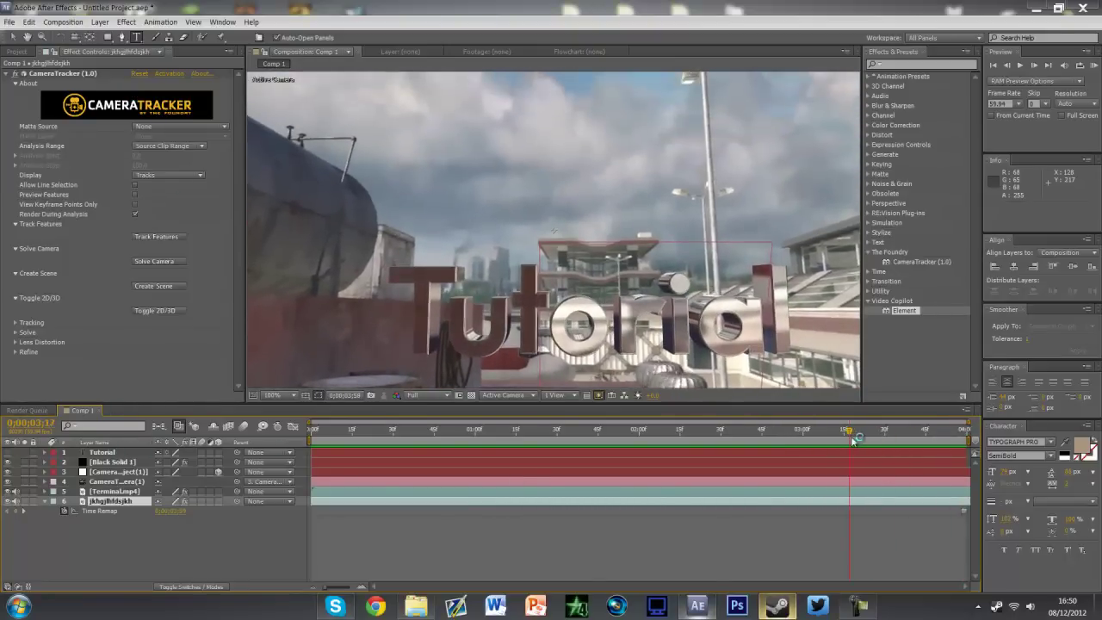
pyautogui.press('pageup')
pyautogui.moveTo(849, 440); pyautogui.dragTo(738, 413)
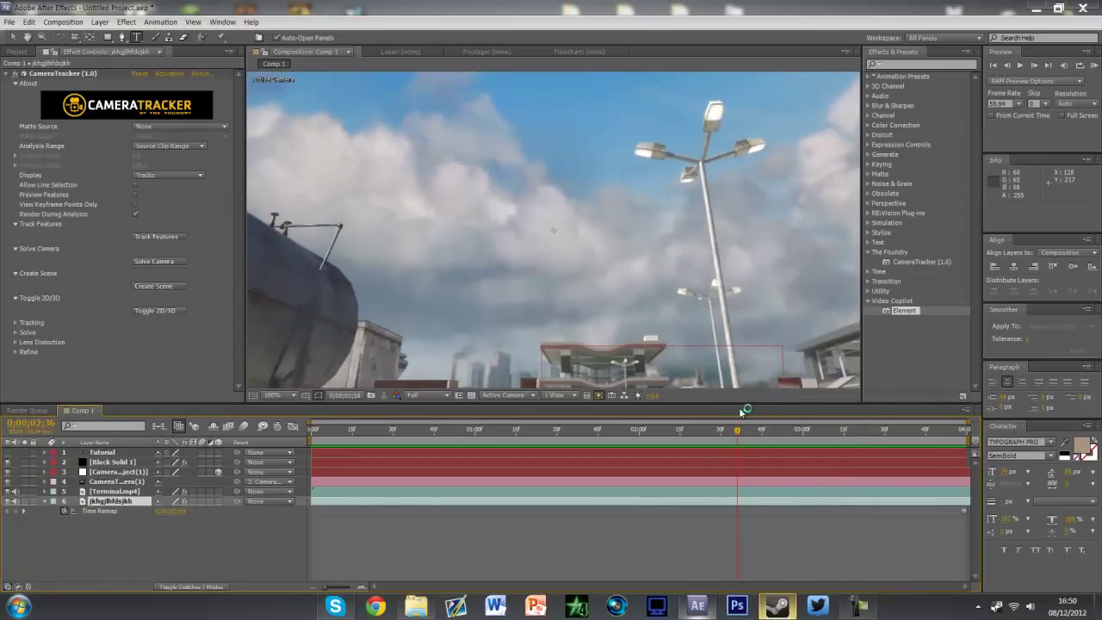
pyautogui.moveTo(741, 413); pyautogui.dragTo(742, 413)
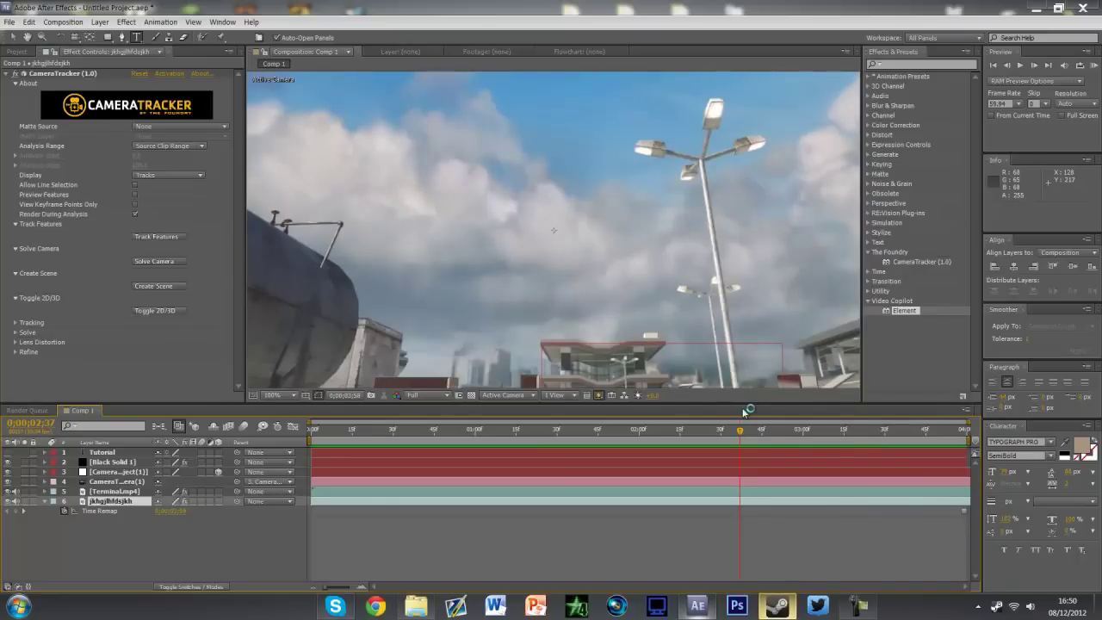
pyautogui.moveTo(745, 411); pyautogui.dragTo(912, 417)
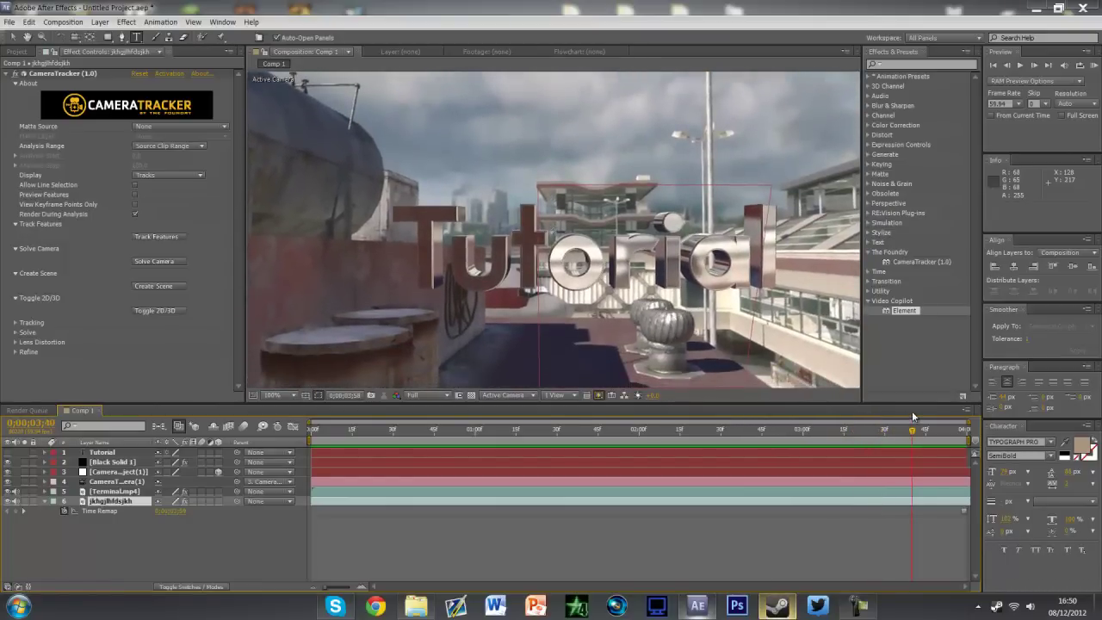
pyautogui.press('space')
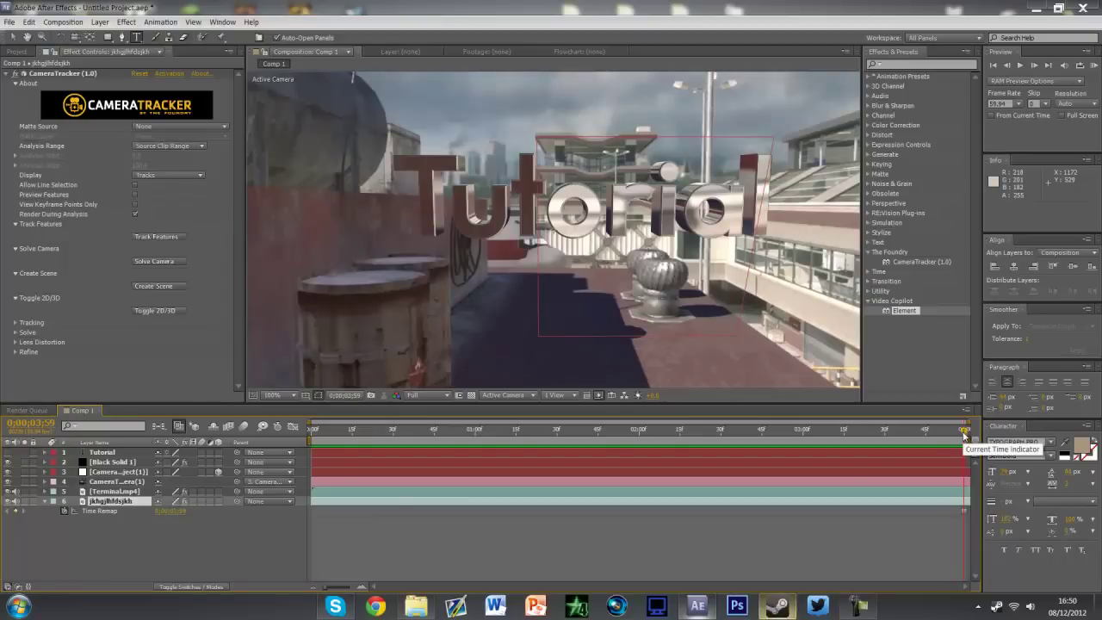
pyautogui.moveTo(968, 433)
pyautogui.mouseDown()
pyautogui.moveTo(902, 437)
pyautogui.moveTo(975, 438)
pyautogui.mouseUp()
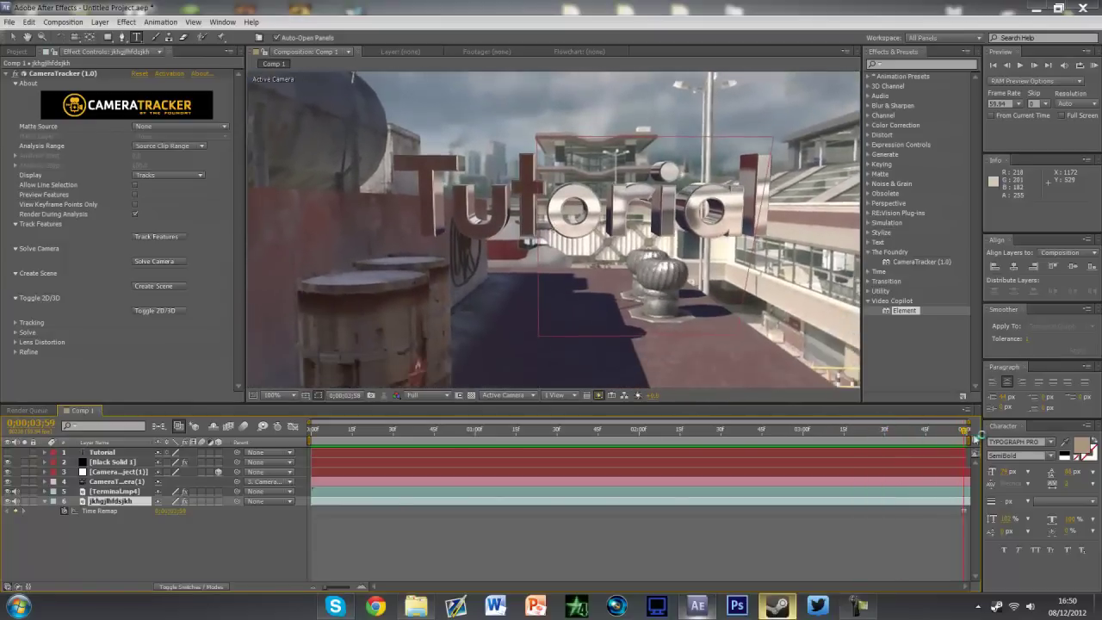
pyautogui.moveTo(975, 437); pyautogui.dragTo(998, 452)
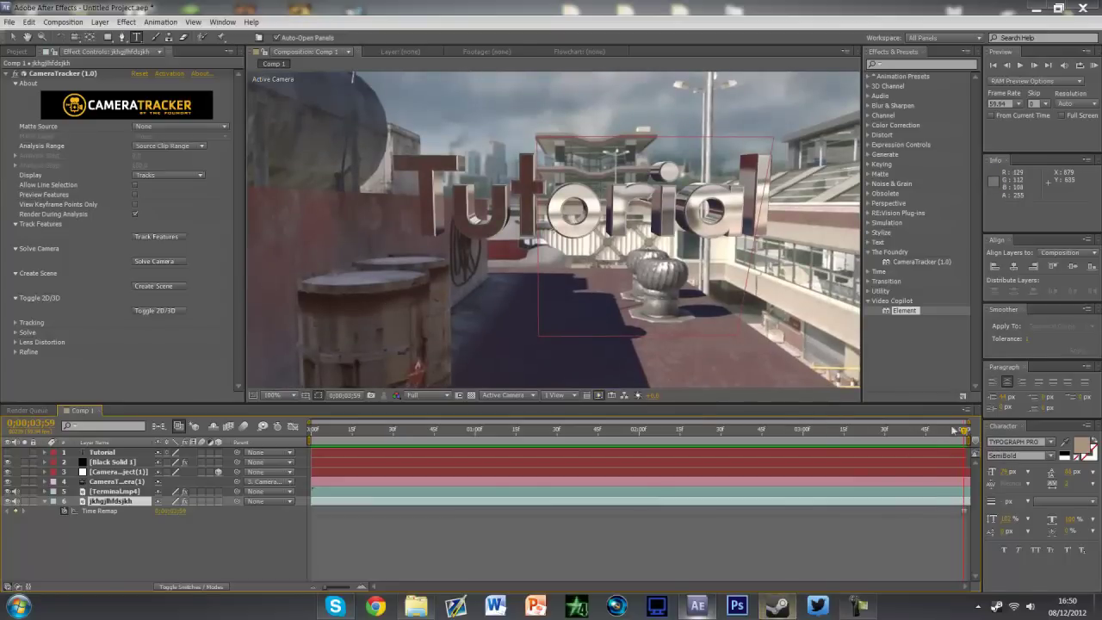
pyautogui.moveTo(965, 433); pyautogui.dragTo(1001, 417)
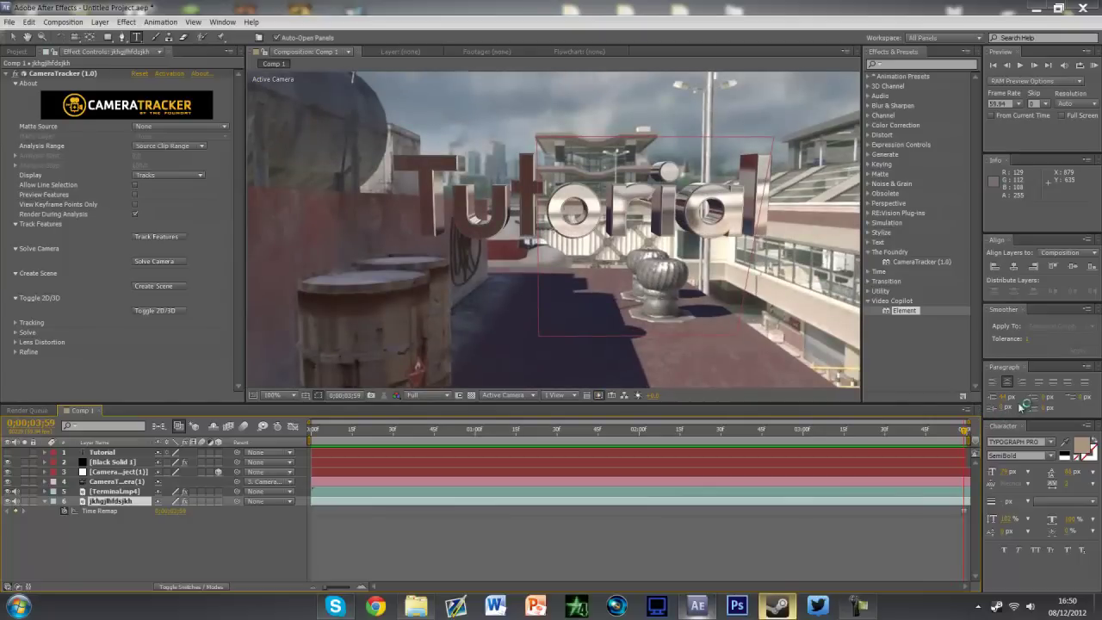